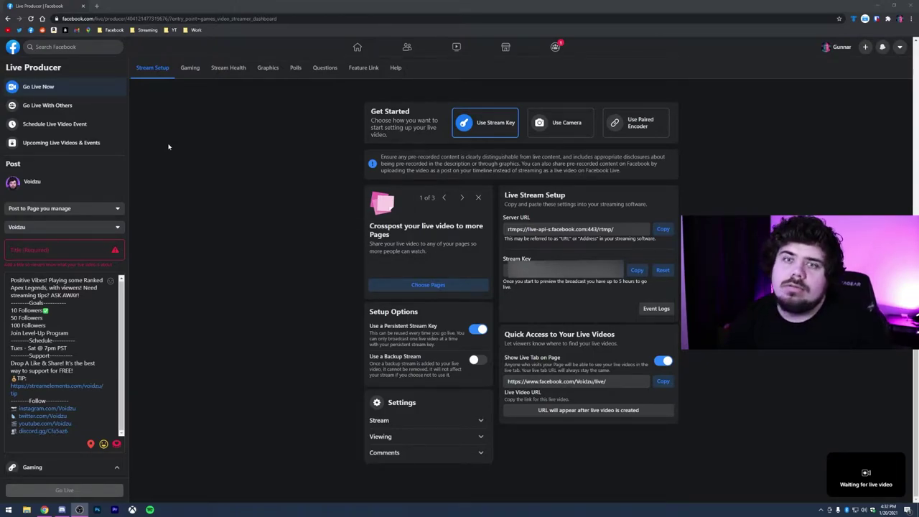
pyautogui.click(77, 209)
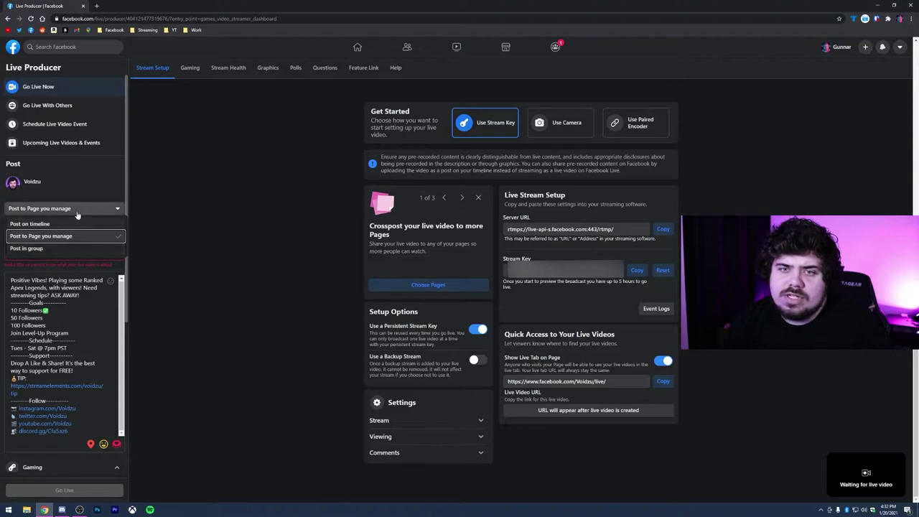
pyautogui.click(81, 214)
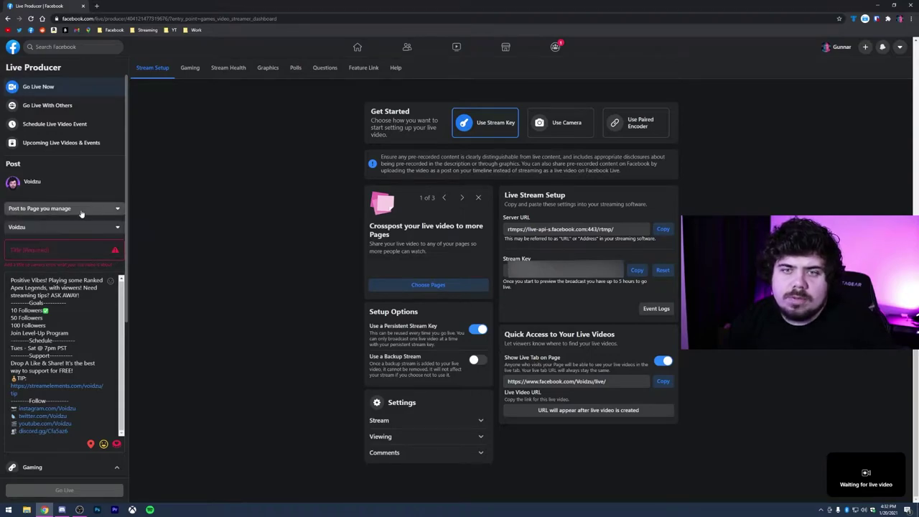
pyautogui.click(42, 227)
pyautogui.click(41, 256)
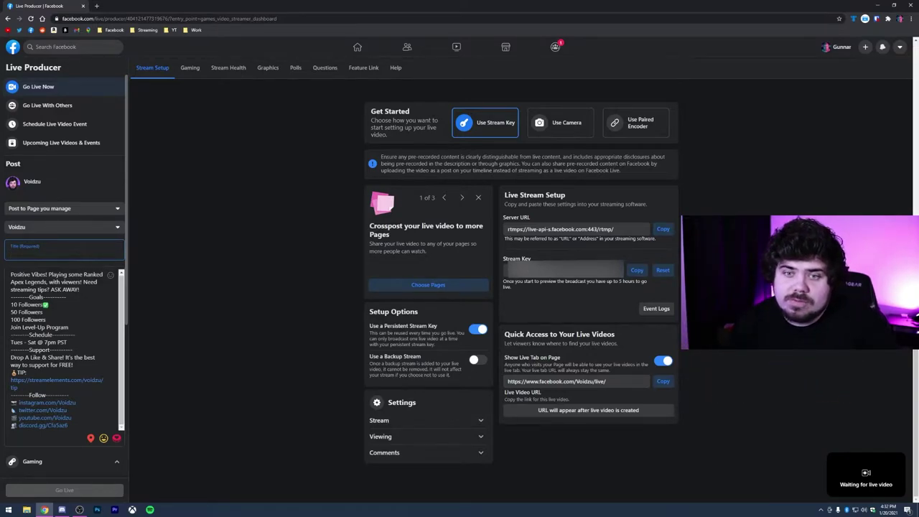
pyautogui.click(72, 287)
pyautogui.moveTo(11, 280); pyautogui.dragTo(98, 288)
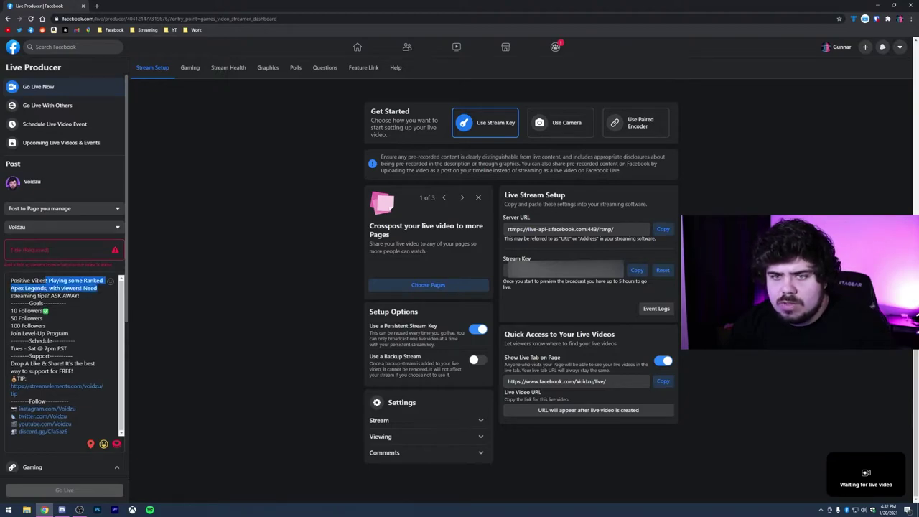
pyautogui.click(47, 281)
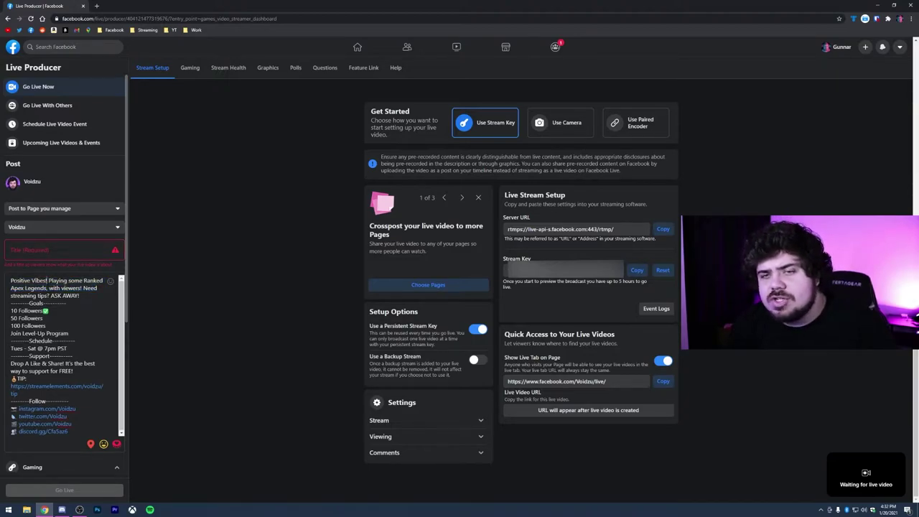
pyautogui.moveTo(79, 295); pyautogui.dragTo(11, 280)
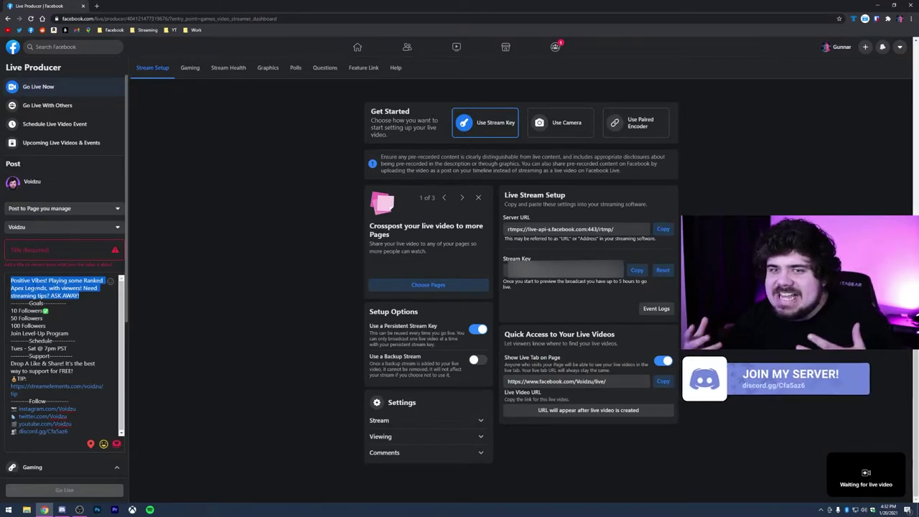
pyautogui.click(43, 250)
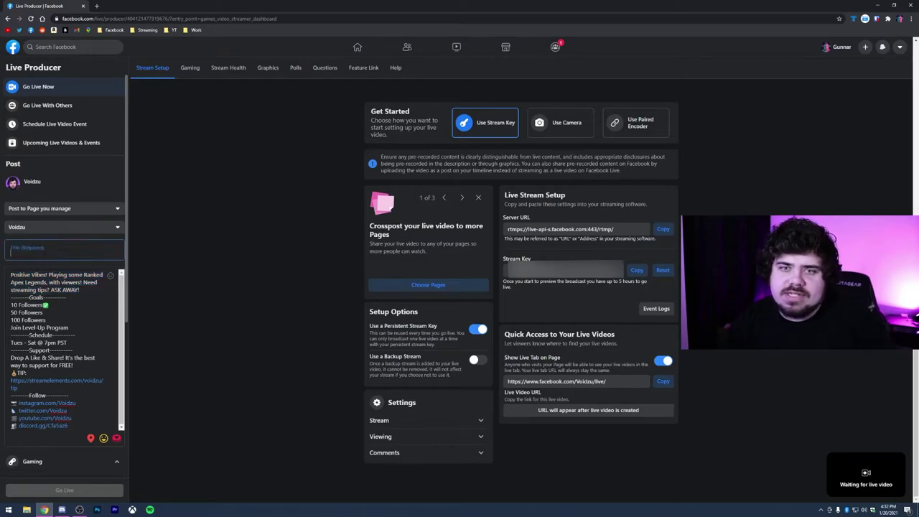
pyautogui.press('Tab')
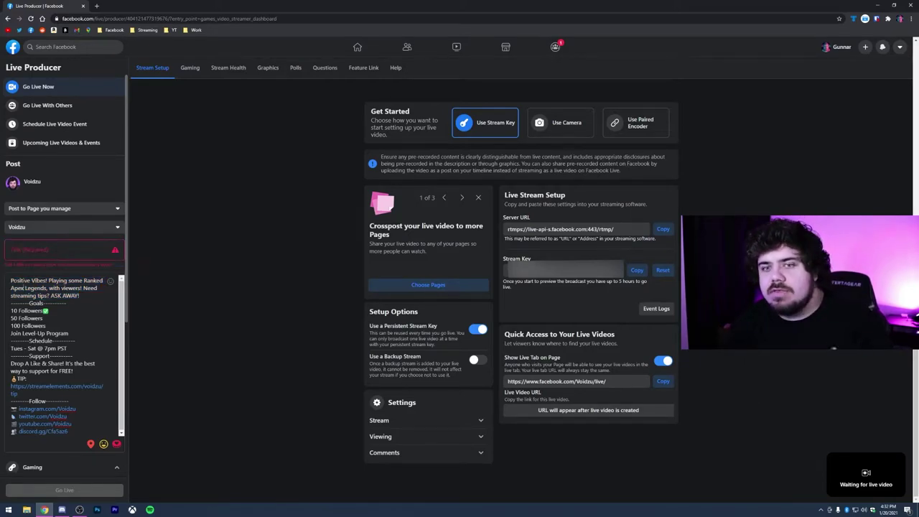
pyautogui.tripleClick(24, 286)
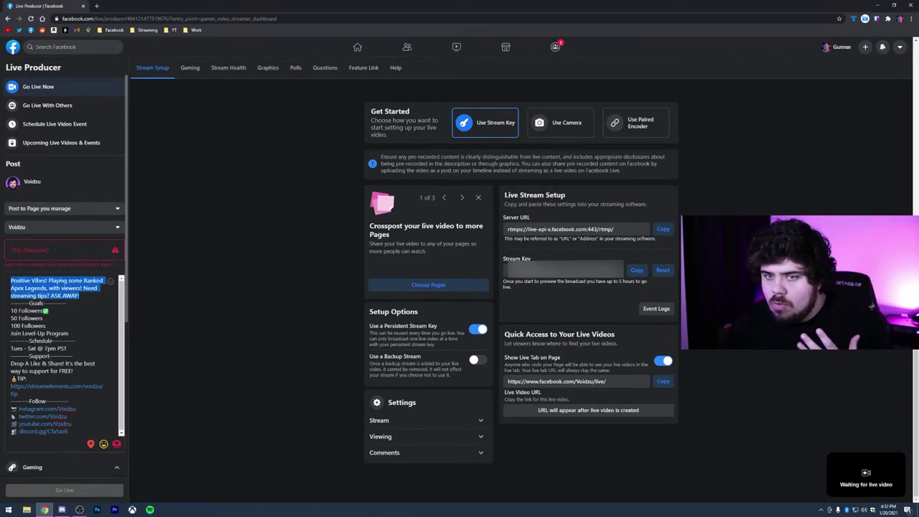
pyautogui.click(24, 287)
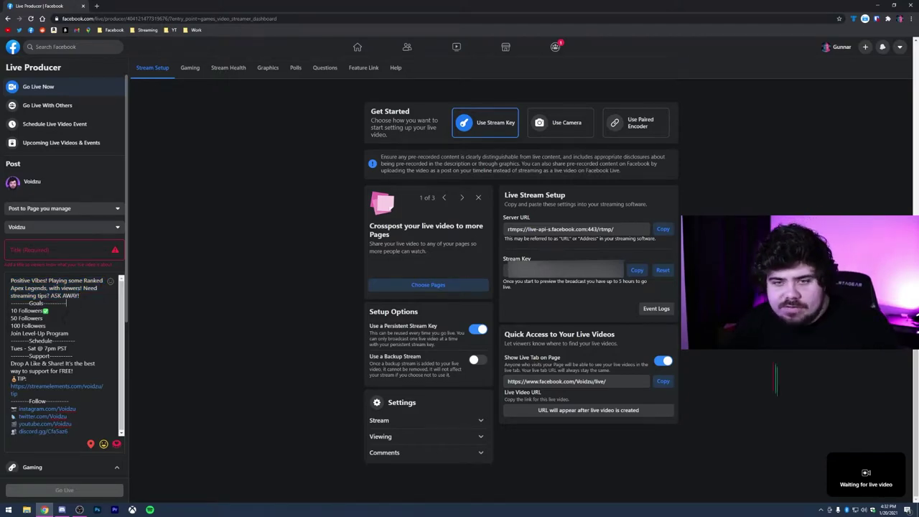
pyautogui.moveTo(67, 304); pyautogui.dragTo(10, 280)
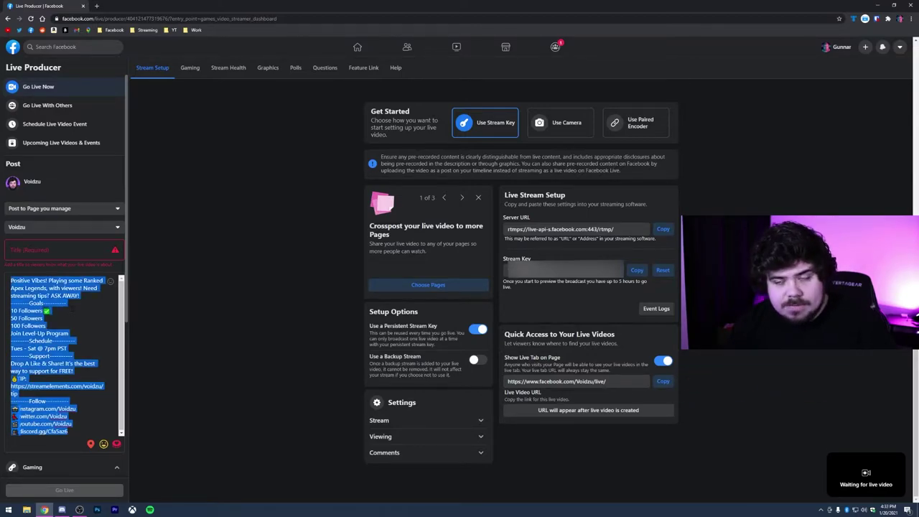
pyautogui.click(66, 303)
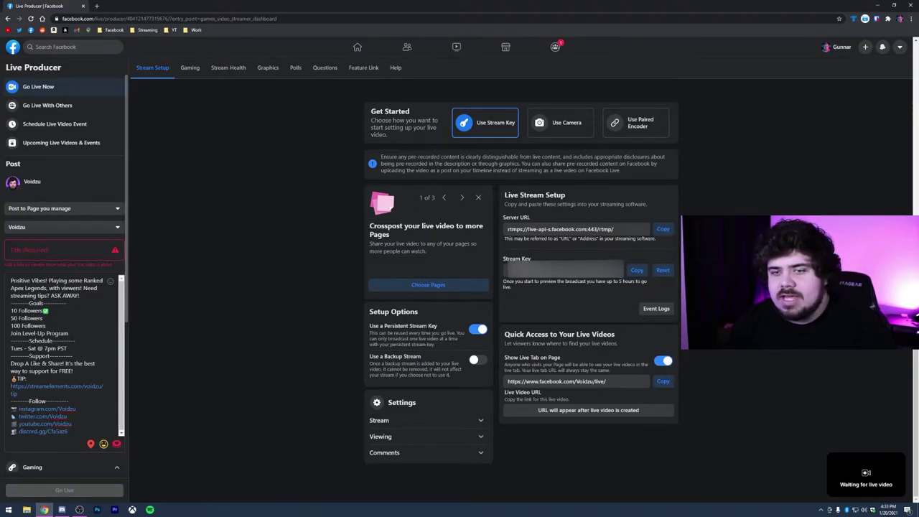
pyautogui.moveTo(76, 439); pyautogui.dragTo(28, 319)
pyautogui.scroll(-1, 65, 323)
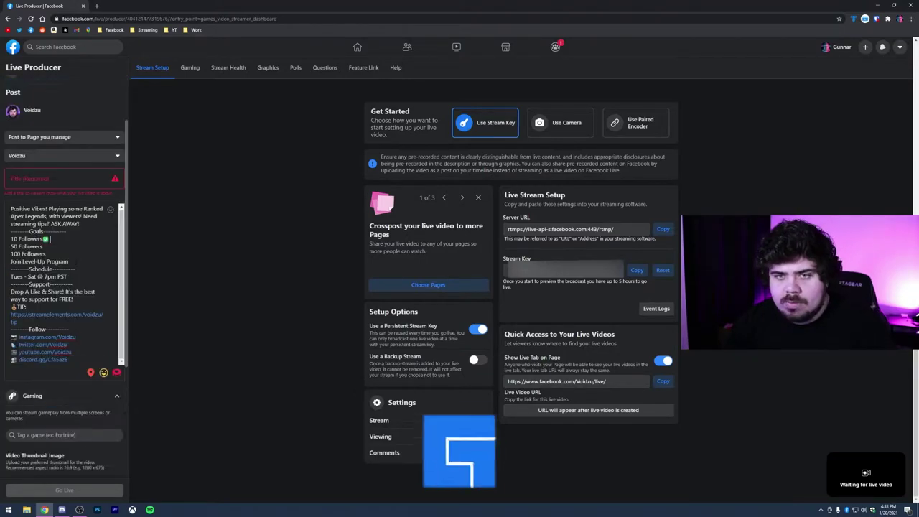
pyautogui.moveTo(29, 246)
pyautogui.mouseDown()
pyautogui.moveTo(10, 239)
pyautogui.moveTo(10, 247)
pyautogui.mouseUp()
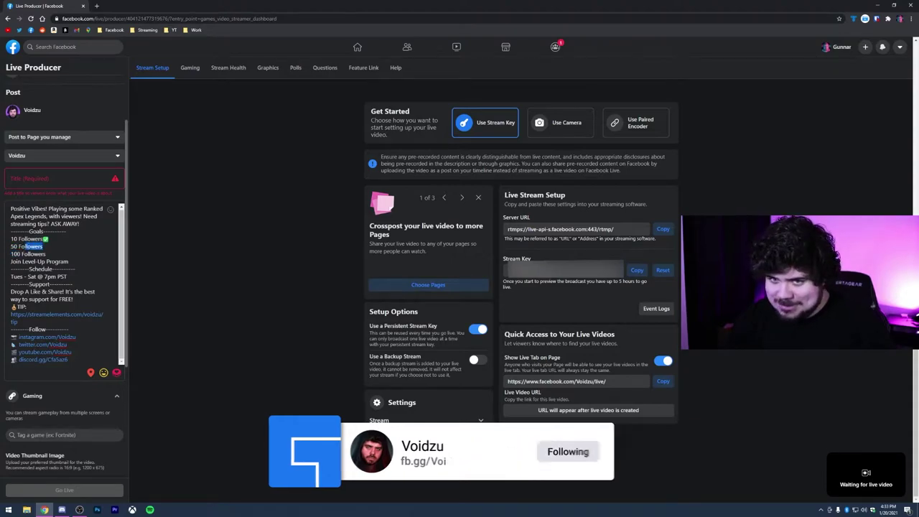
pyautogui.click(46, 253)
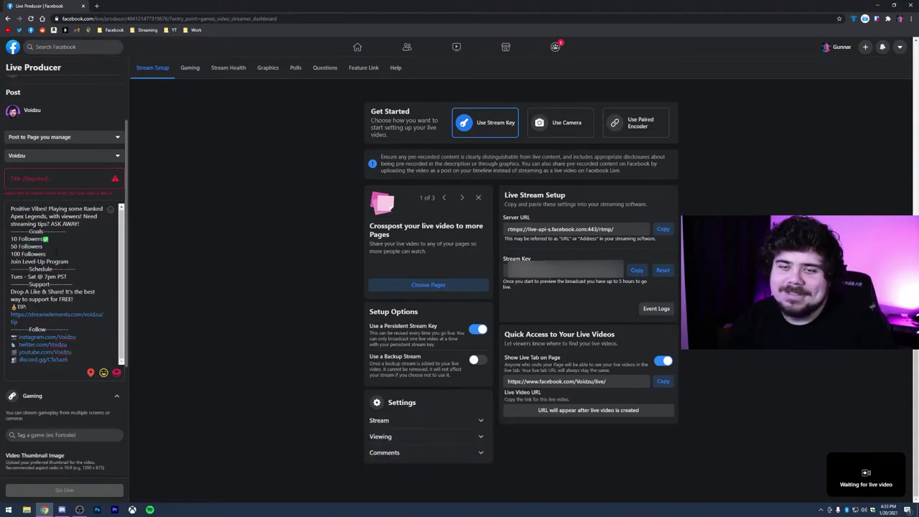
pyautogui.scroll(-2, 81, 382)
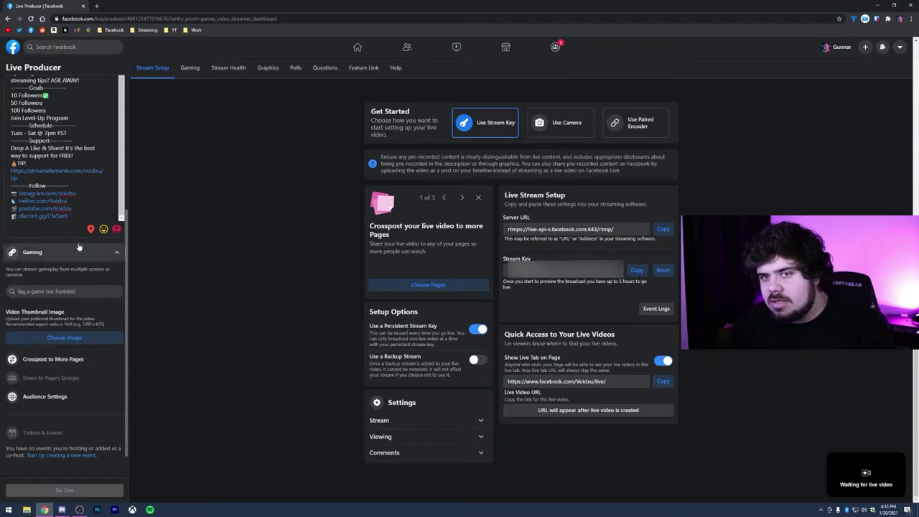
pyautogui.click(65, 291)
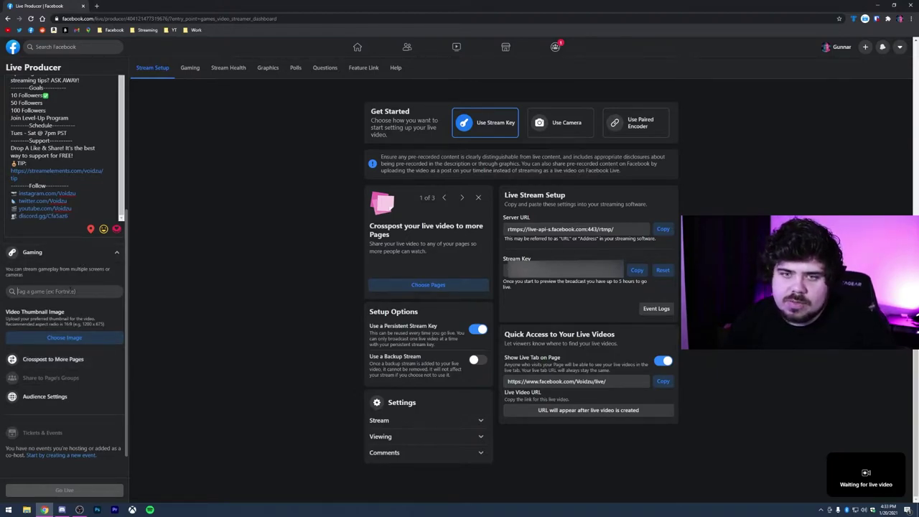
pyautogui.write('warzone')
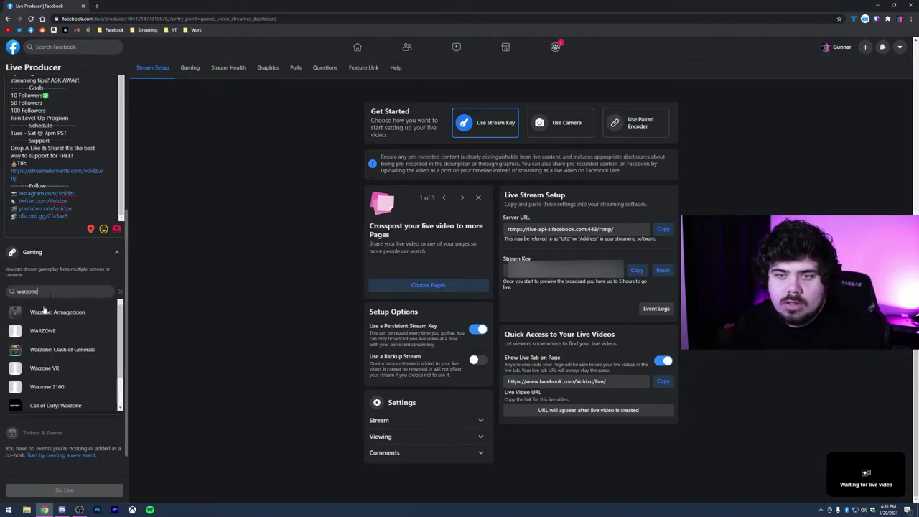
pyautogui.scroll(-1, 42, 344)
pyautogui.scroll(1, 55, 366)
pyautogui.click(72, 342)
pyautogui.click(72, 342)
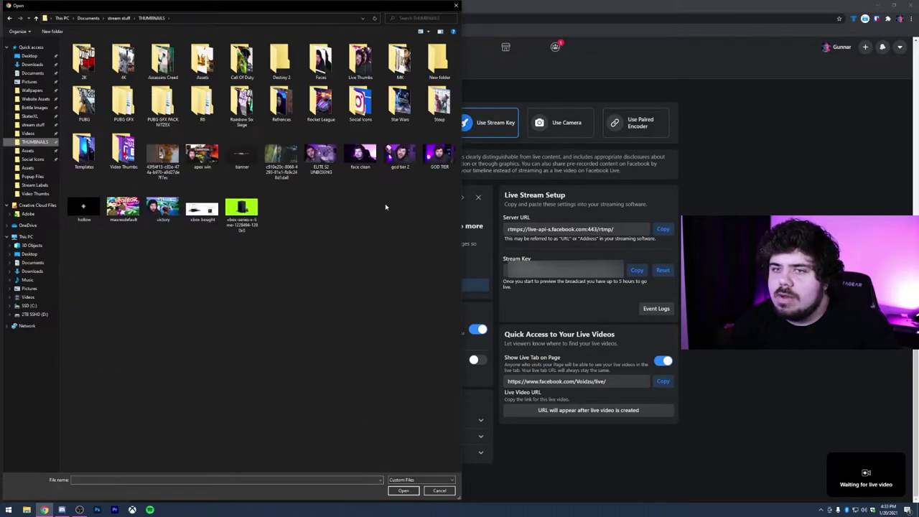
pyautogui.doubleClick(361, 153)
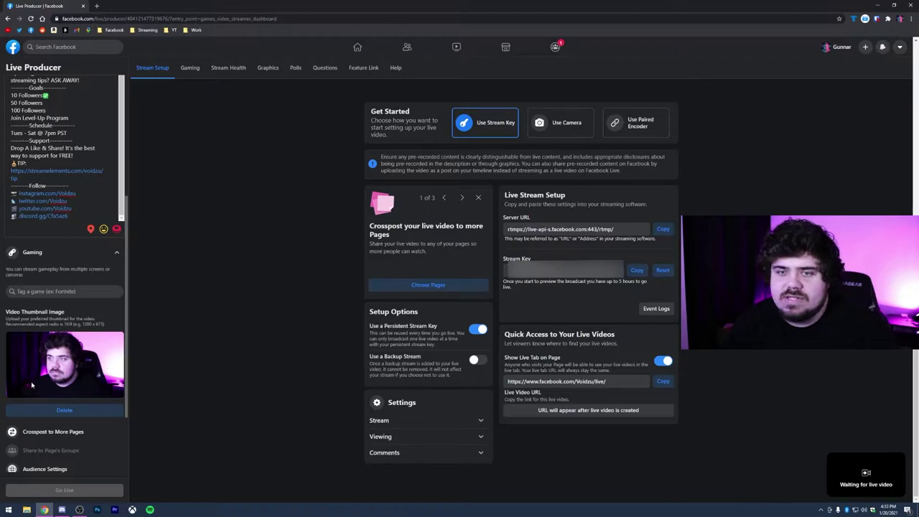
# Remove the video thumbnail and look over the crosspost-to-more-Pages options
pyautogui.click(65, 409)
pyautogui.click(67, 335)
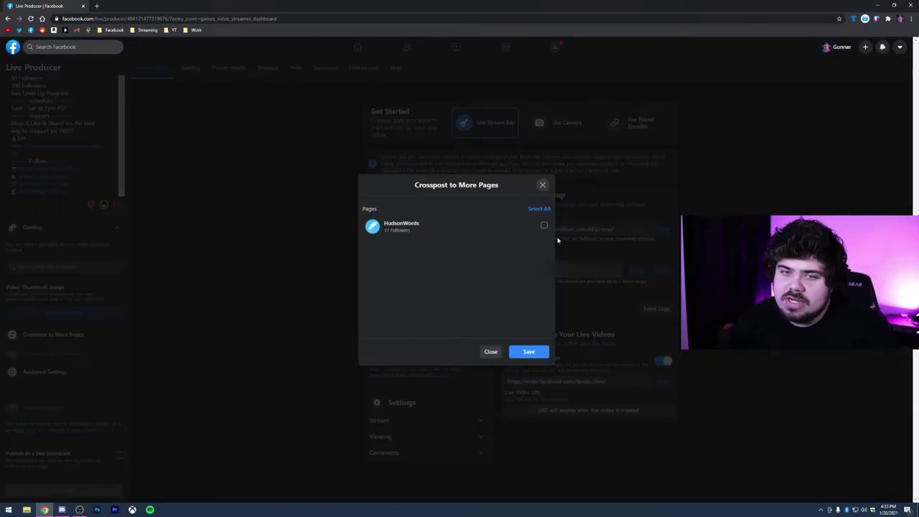
pyautogui.click(543, 187)
# Keep the audience minimum age set to Public in Audience Settings
pyautogui.click(64, 375)
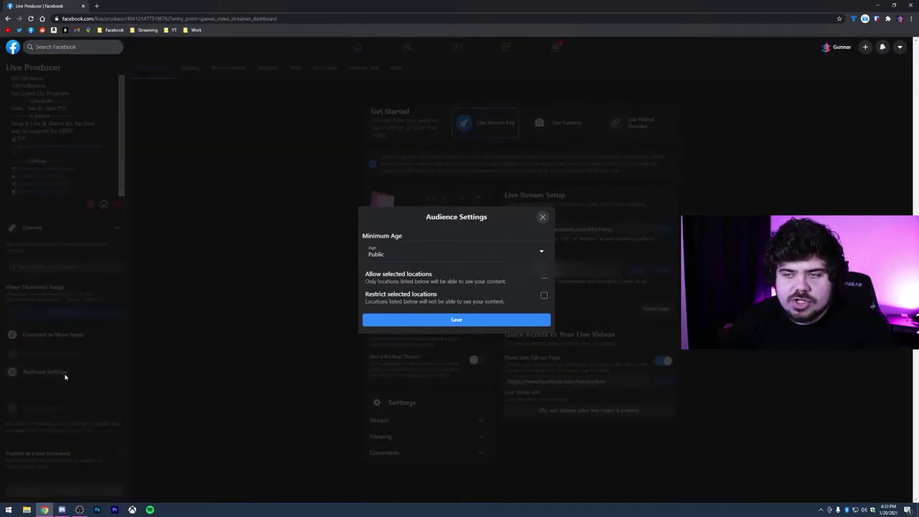
pyautogui.click(435, 253)
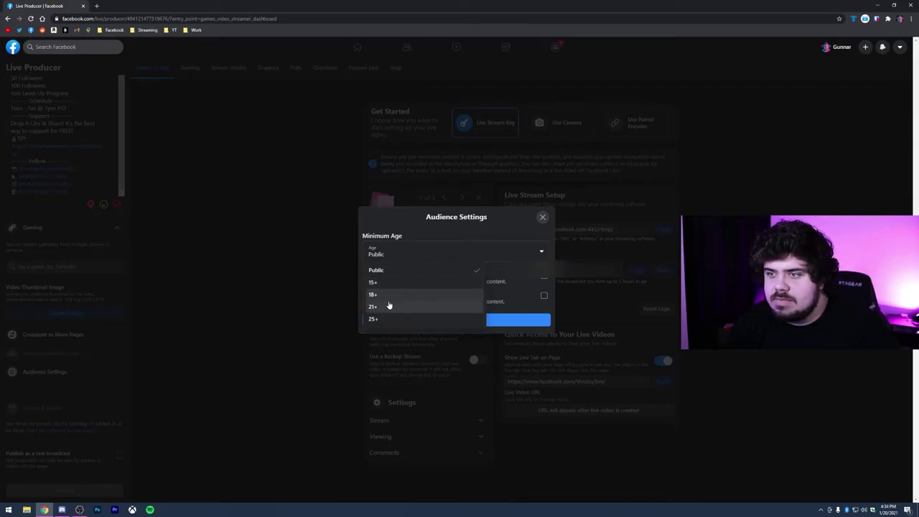
pyautogui.click(502, 301)
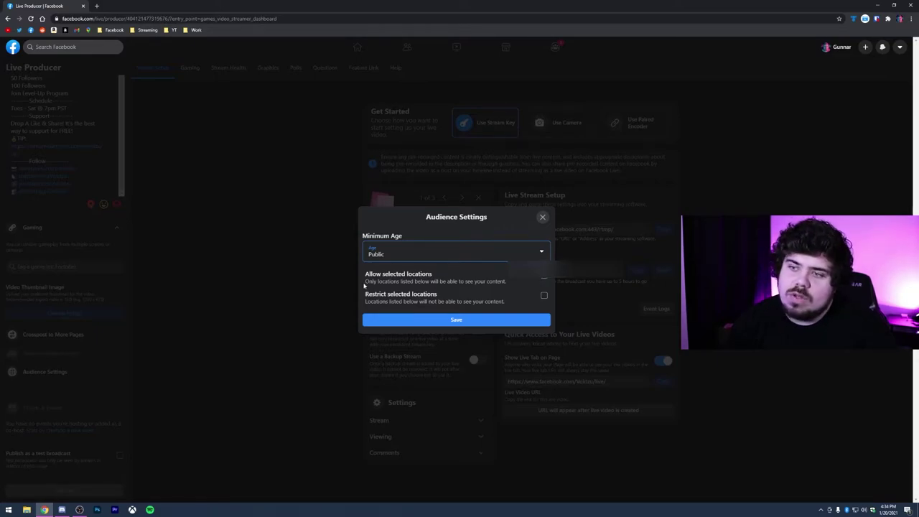
# Close Audience Settings, reload Live Producer, and scroll the sidebar down to the Gaming options
pyautogui.click(542, 217)
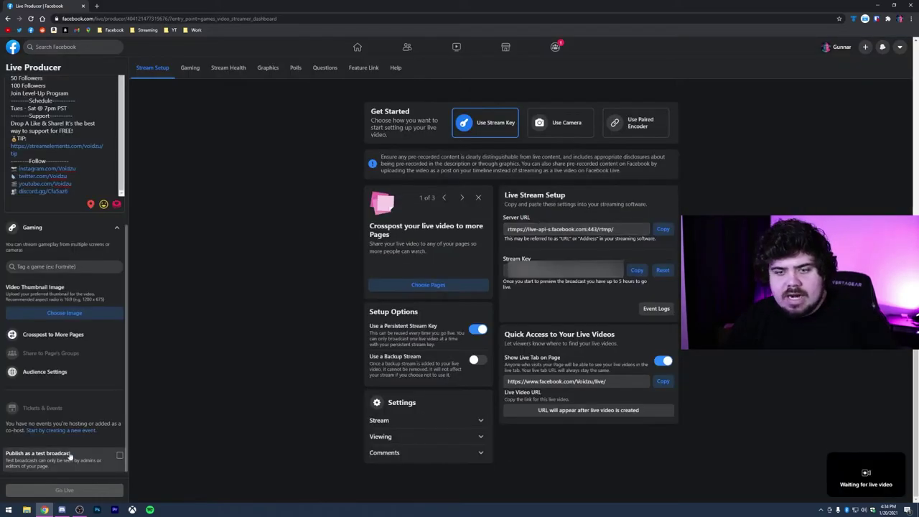
pyautogui.click(118, 457)
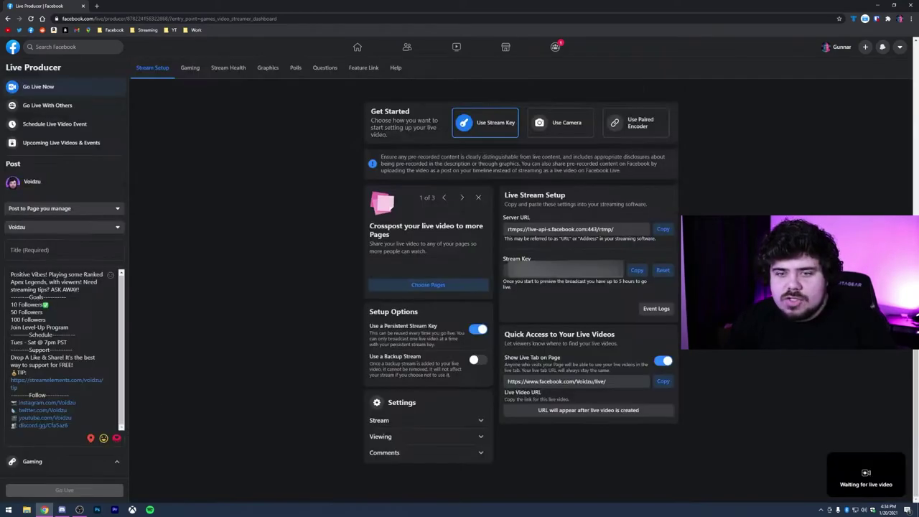
pyautogui.scroll(-3, 73, 463)
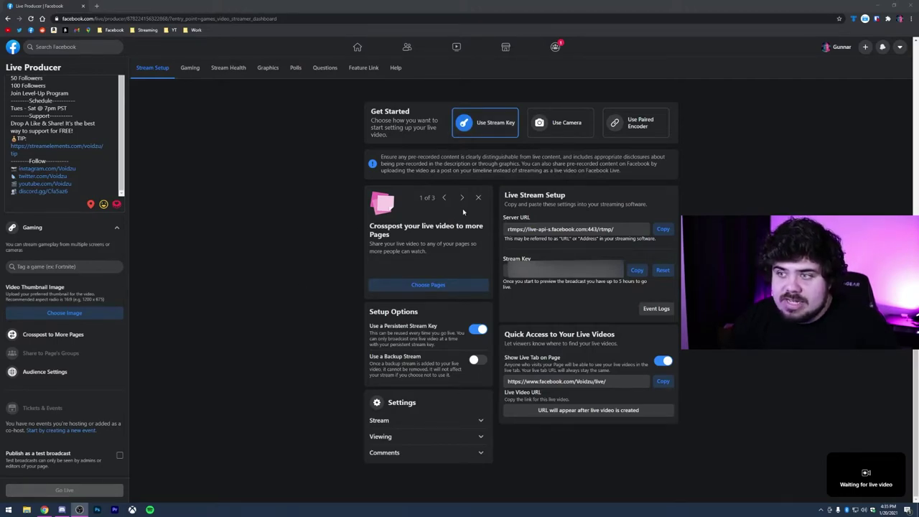
# Browse the crosspost tips carousel, dismiss the card, and expand the Stream settings
pyautogui.click(462, 200)
pyautogui.click(461, 201)
pyautogui.click(444, 200)
pyautogui.click(445, 198)
pyautogui.click(478, 197)
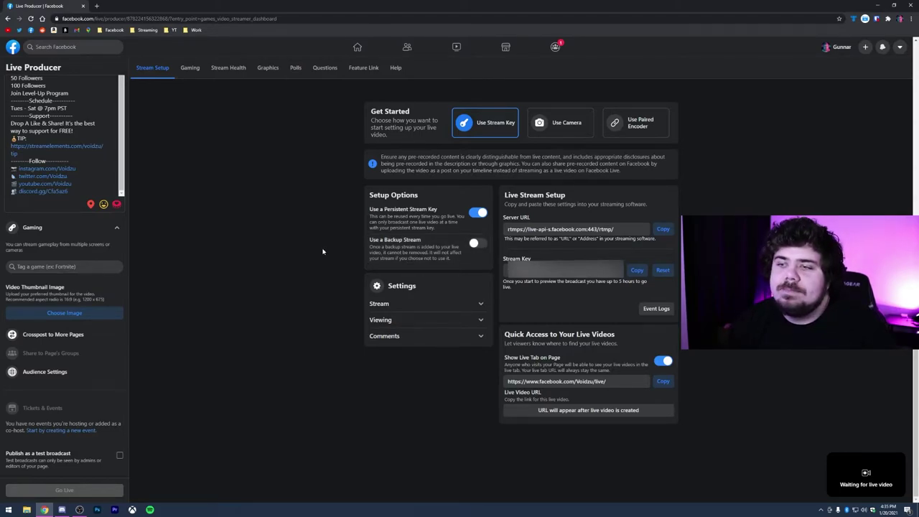
pyautogui.click(425, 307)
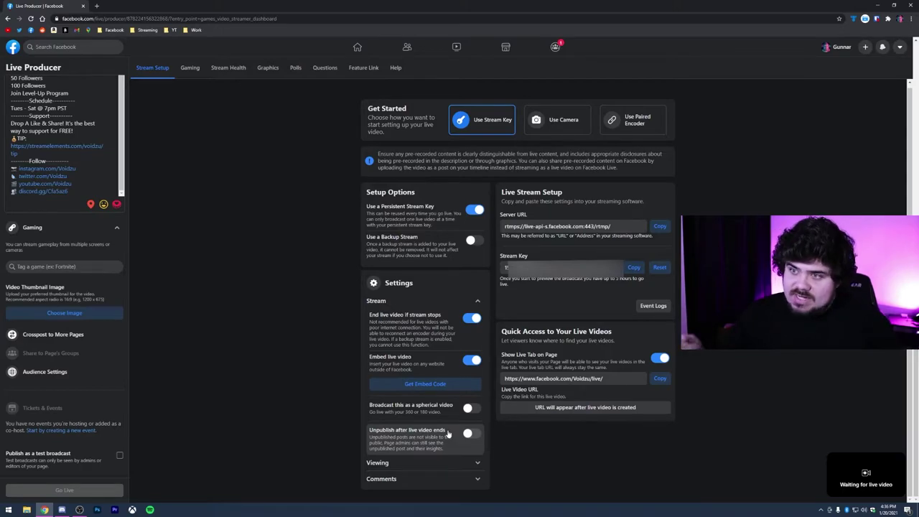
# Fold away Stream and Viewing settings and expand Comments, with every comment mode off
pyautogui.click(430, 463)
pyautogui.scroll(-2, 424, 287)
pyautogui.click(417, 210)
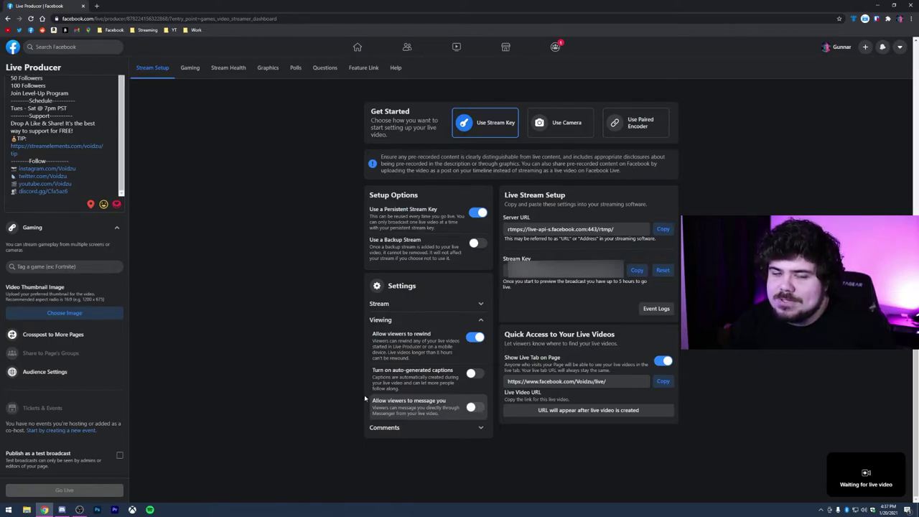
pyautogui.click(481, 324)
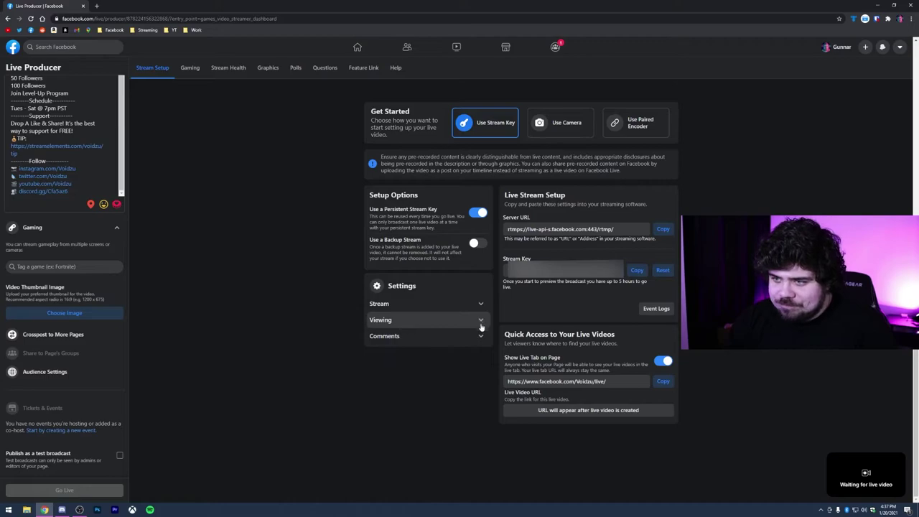
pyautogui.click(481, 336)
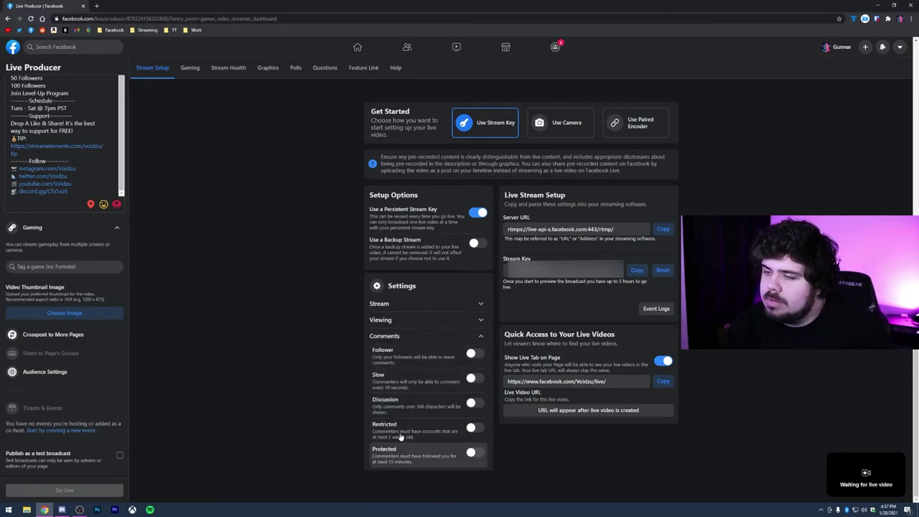
# Fold the Comments section so all three Settings groups are collapsed
pyautogui.click(481, 337)
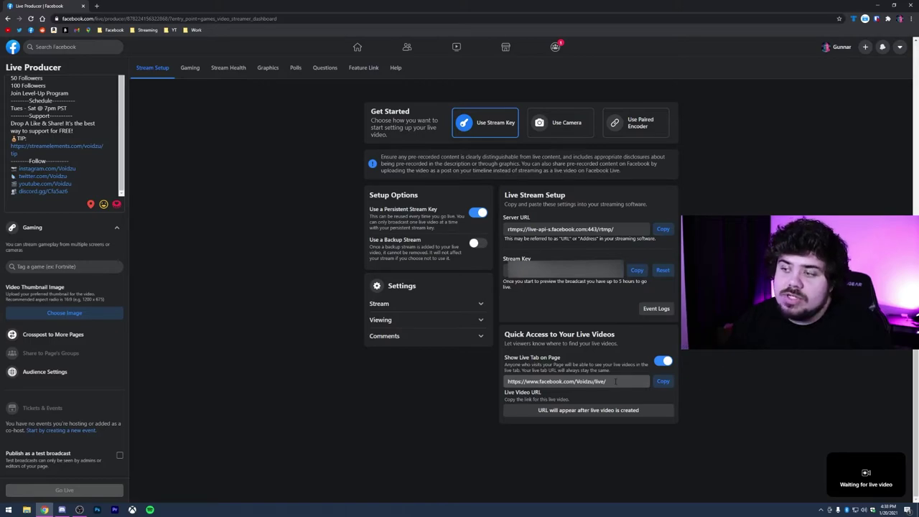
pyautogui.tripleClick(606, 381)
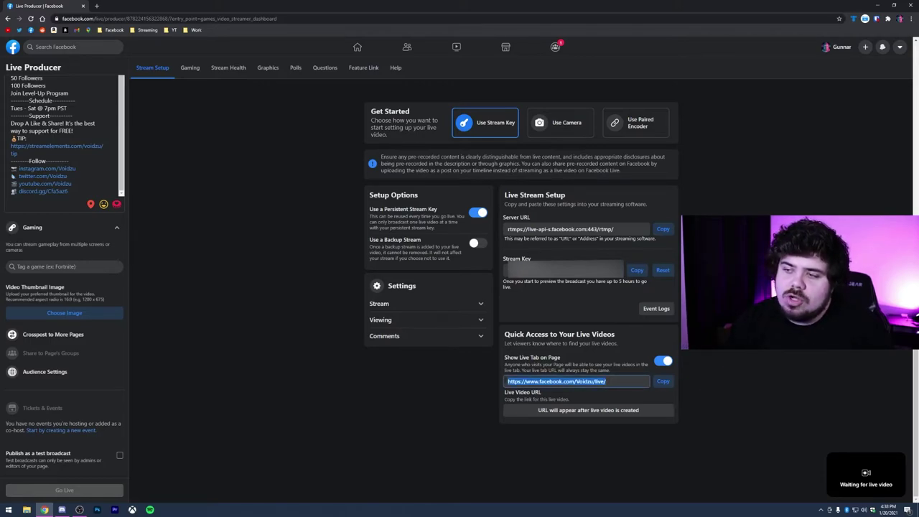
pyautogui.click(463, 388)
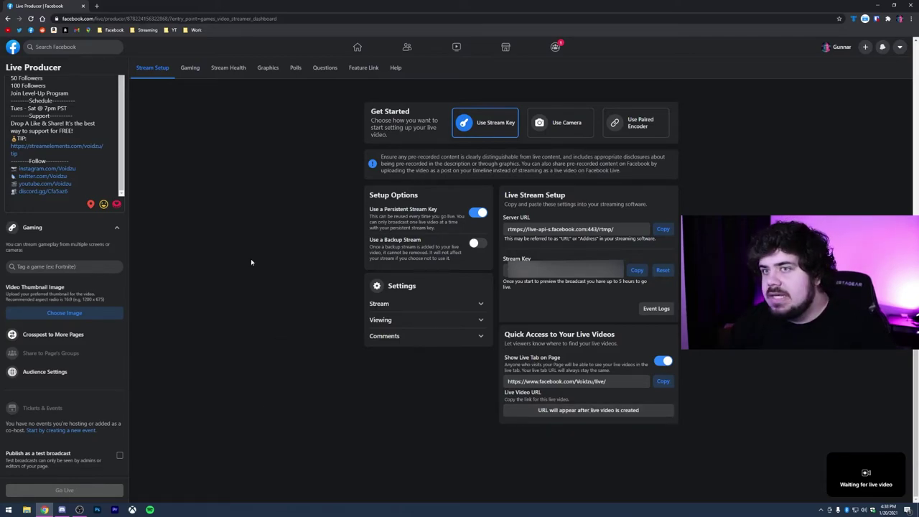
# Remove the Current Stream Stats module from the Gaming dashboard
pyautogui.click(190, 69)
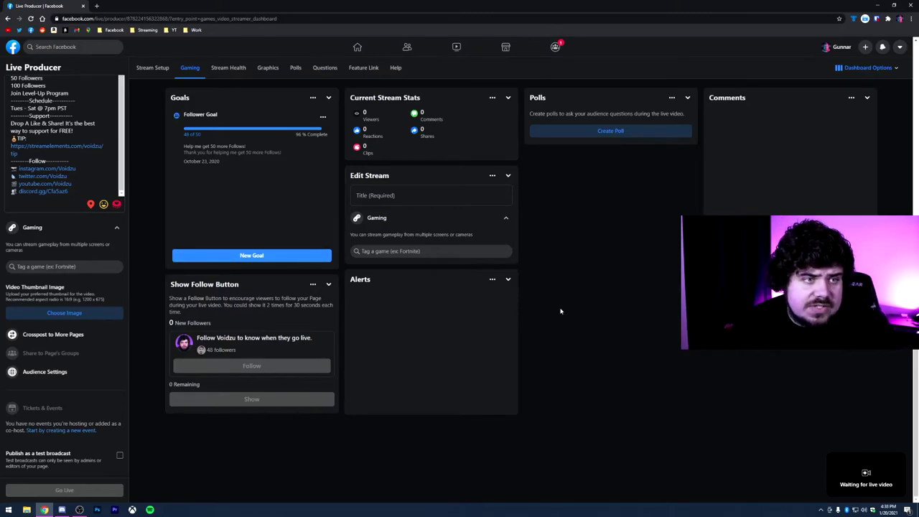
pyautogui.click(493, 98)
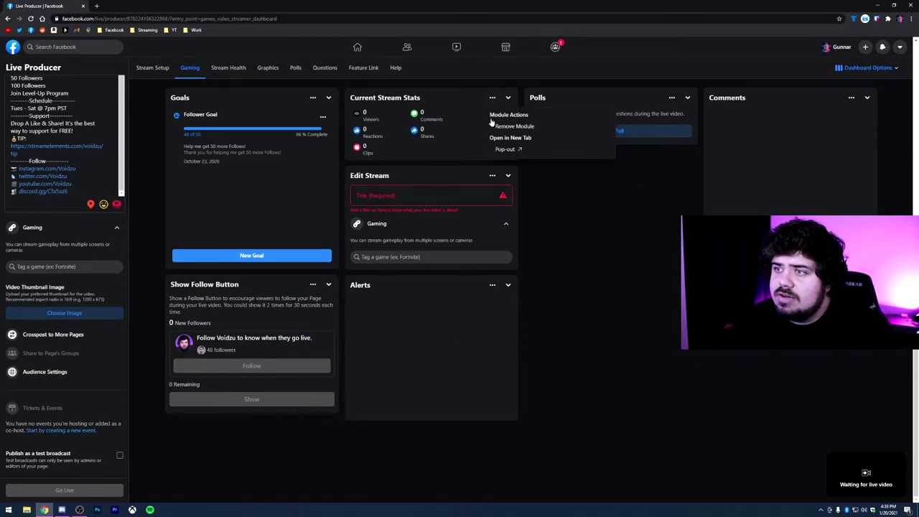
pyautogui.click(535, 126)
# Move Polls under Edit Stream, give Alerts its own taller column, and save the layout
pyautogui.click(866, 67)
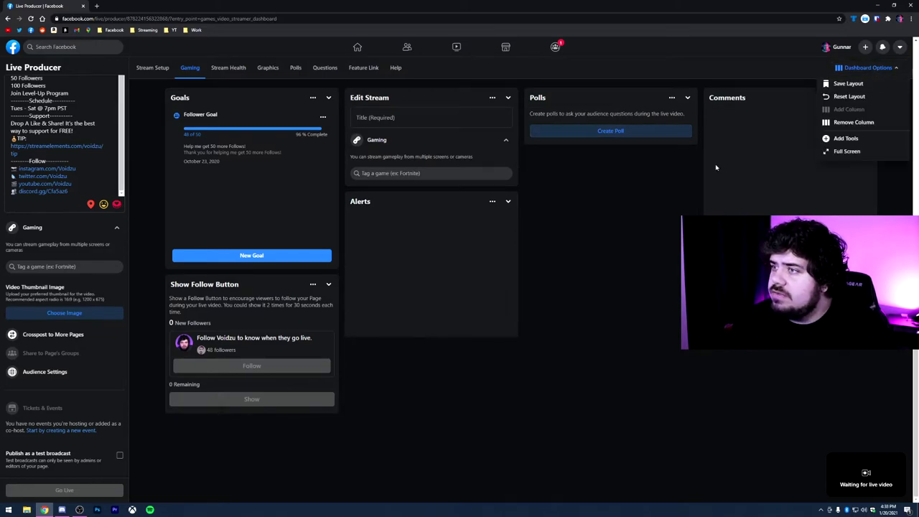
pyautogui.moveTo(607, 96); pyautogui.dragTo(415, 359)
pyautogui.moveTo(424, 199); pyautogui.dragTo(630, 234)
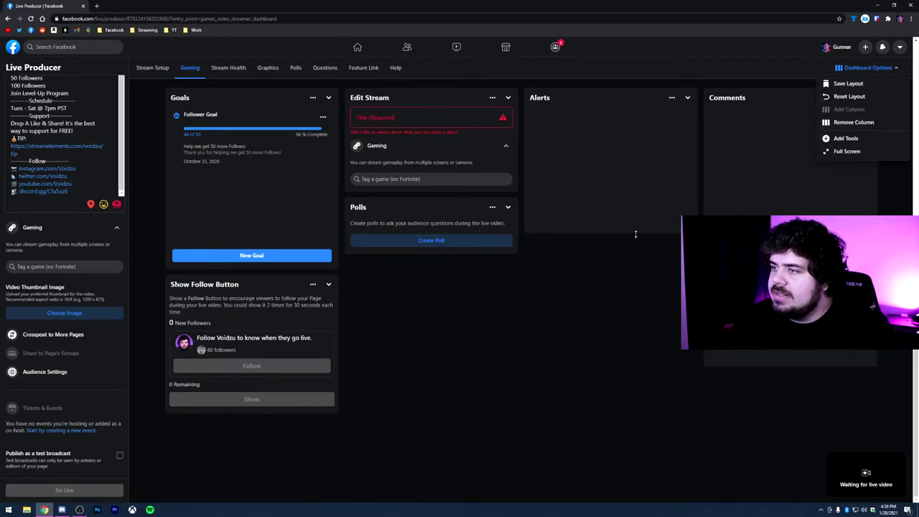
pyautogui.moveTo(635, 234); pyautogui.dragTo(626, 362)
pyautogui.click(857, 85)
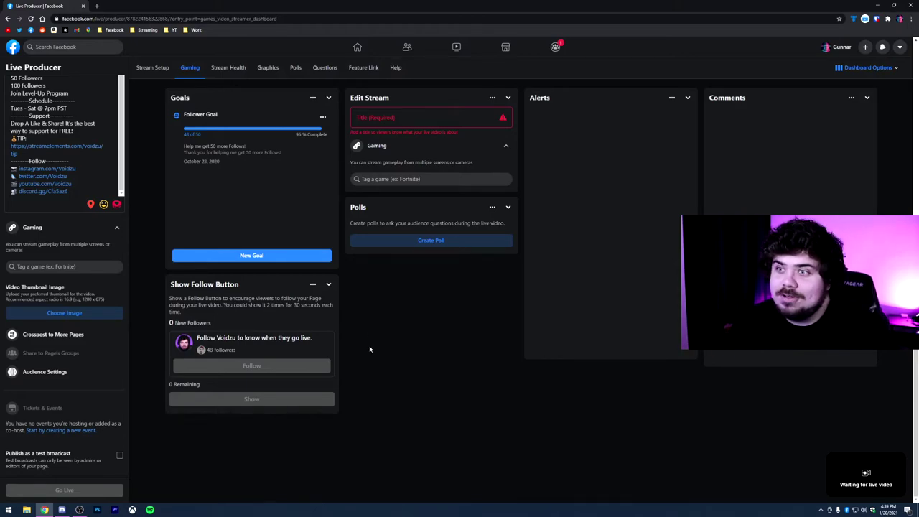
pyautogui.click(398, 116)
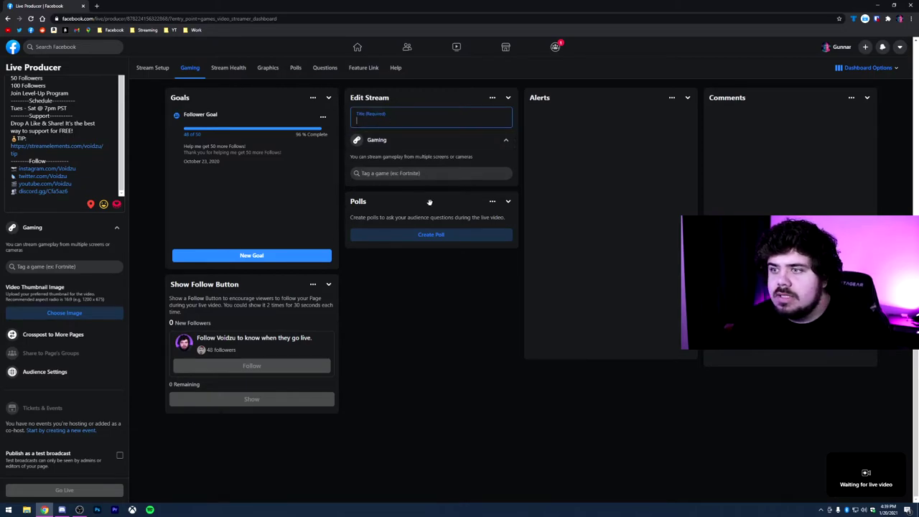
pyautogui.click(433, 237)
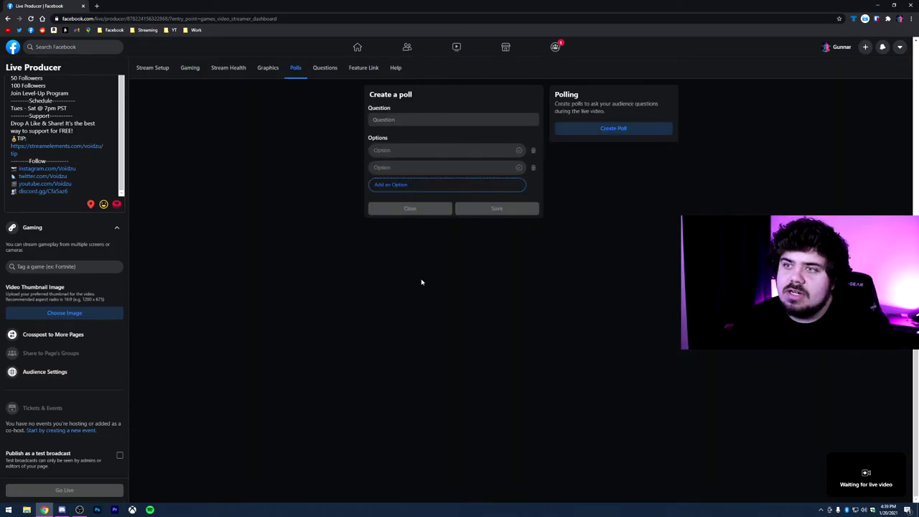
pyautogui.click(393, 120)
pyautogui.write('Question')
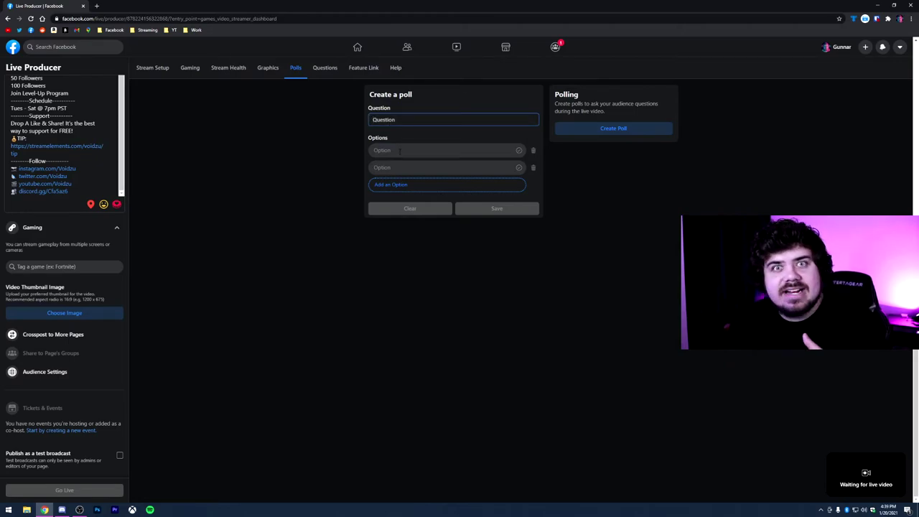
pyautogui.click(400, 151)
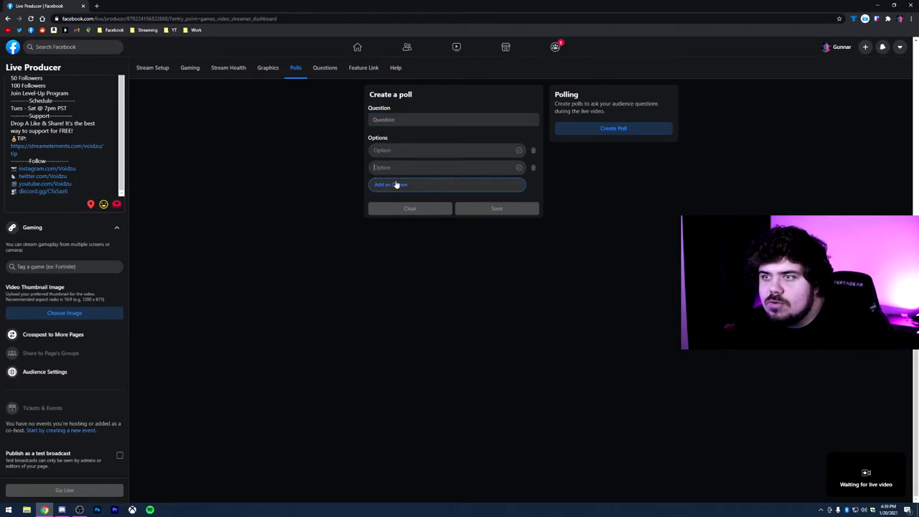
pyautogui.click(190, 67)
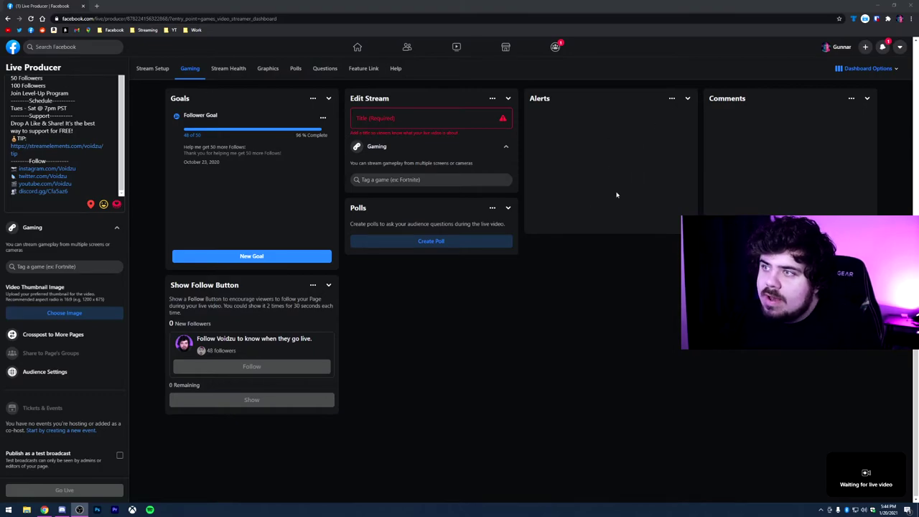
# Look at the Alerts type filters and the Comments settings menu, closing both
pyautogui.click(671, 98)
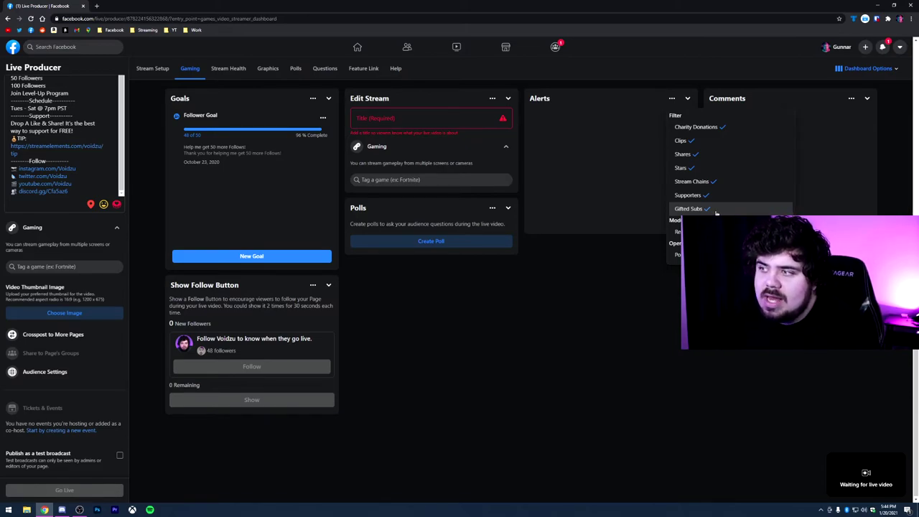
pyautogui.click(572, 132)
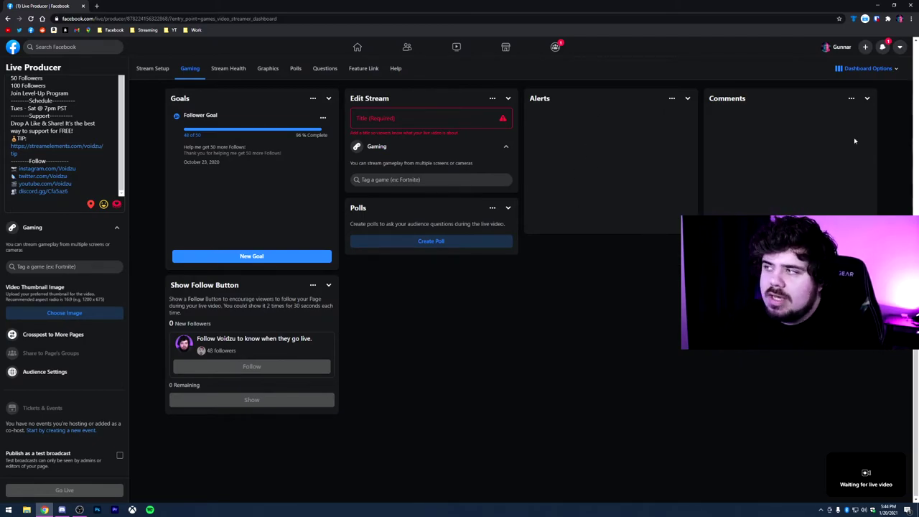
pyautogui.click(851, 98)
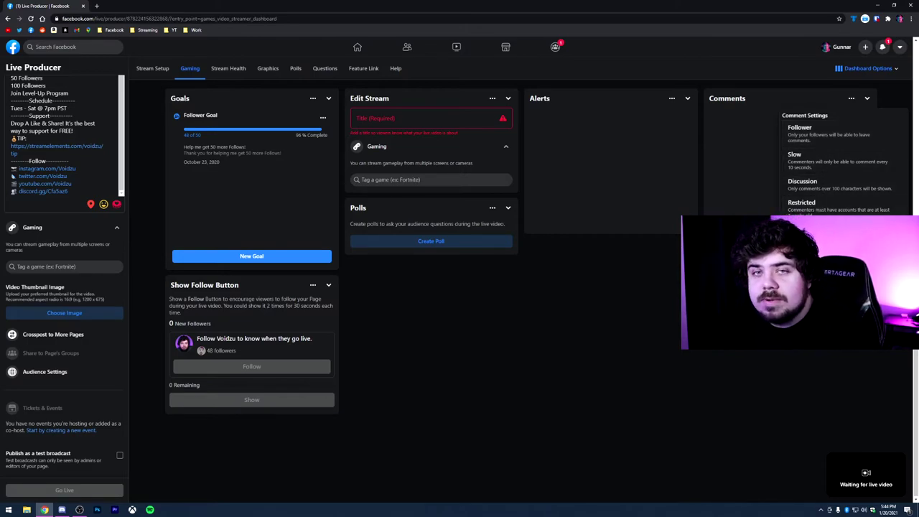
pyautogui.click(804, 169)
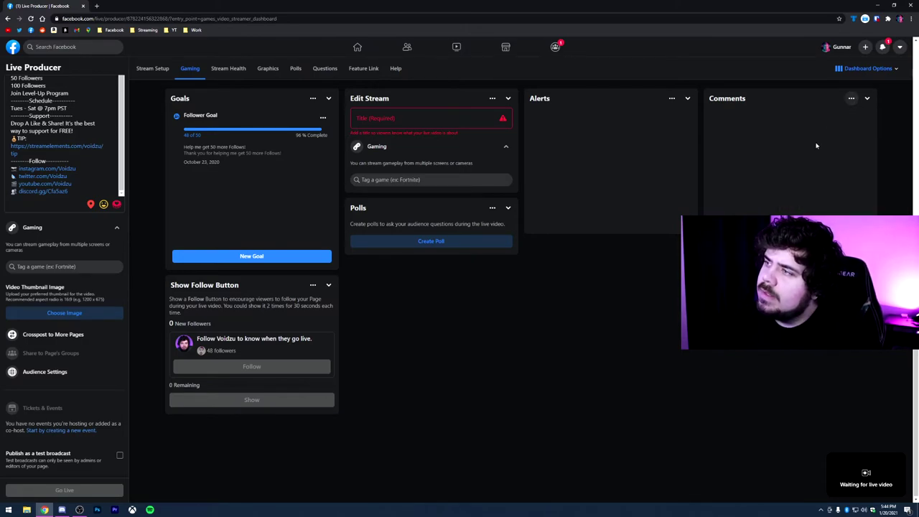
# Stretch the Comments panel much taller and resize the Alerts panel slightly
pyautogui.moveTo(738, 421); pyautogui.dragTo(703, 392)
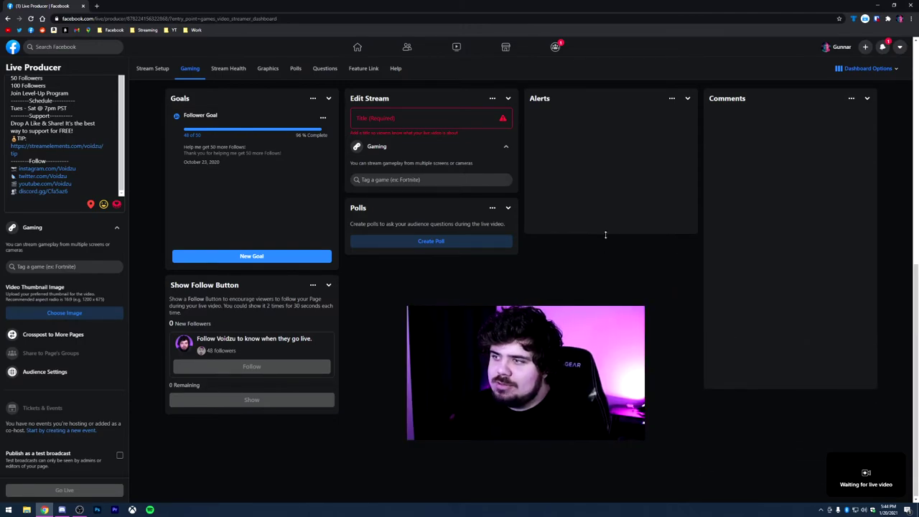
pyautogui.moveTo(606, 235); pyautogui.dragTo(607, 281)
pyautogui.moveTo(698, 218); pyautogui.dragTo(667, 230)
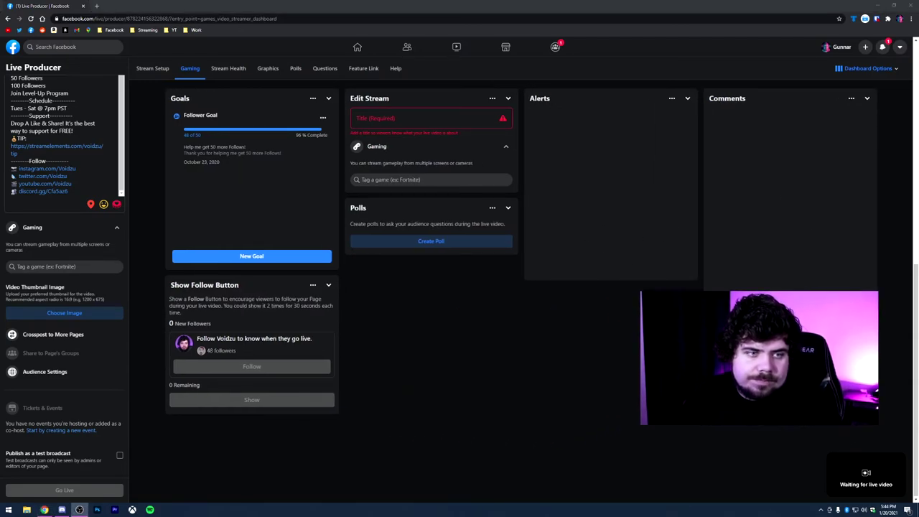
# View Stream Health metrics and highlight the 8-hour maximum live duration
pyautogui.click(229, 69)
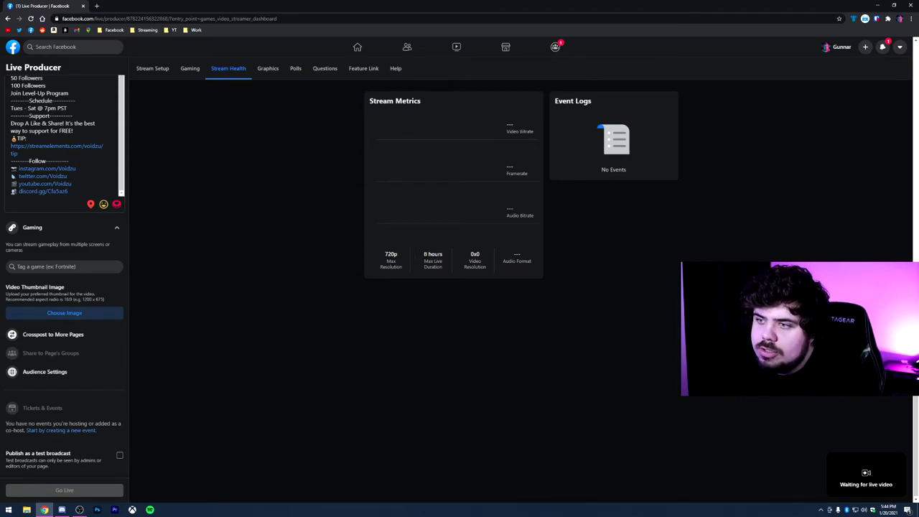
pyautogui.moveTo(424, 255); pyautogui.dragTo(471, 255)
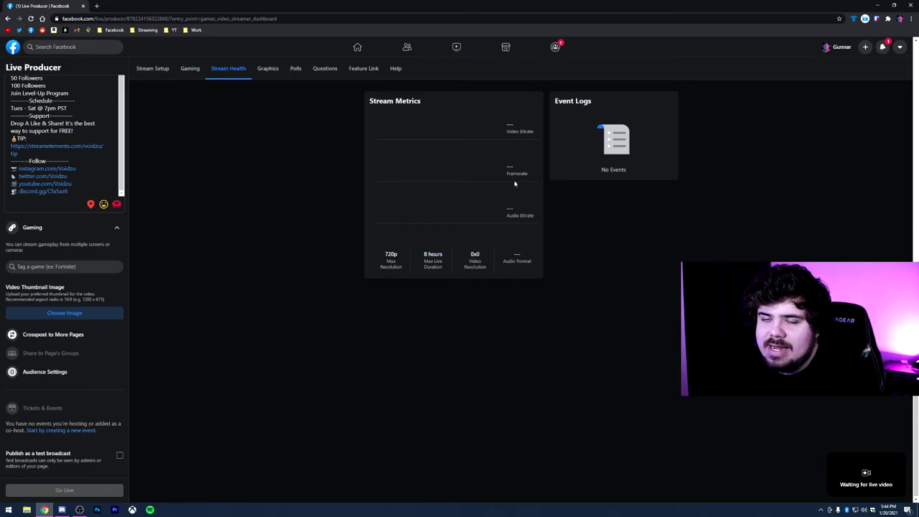
# Preview the Station, Vitamin C, Roundy McCorners and Density graphics packages, then settle on Simple
pyautogui.click(267, 69)
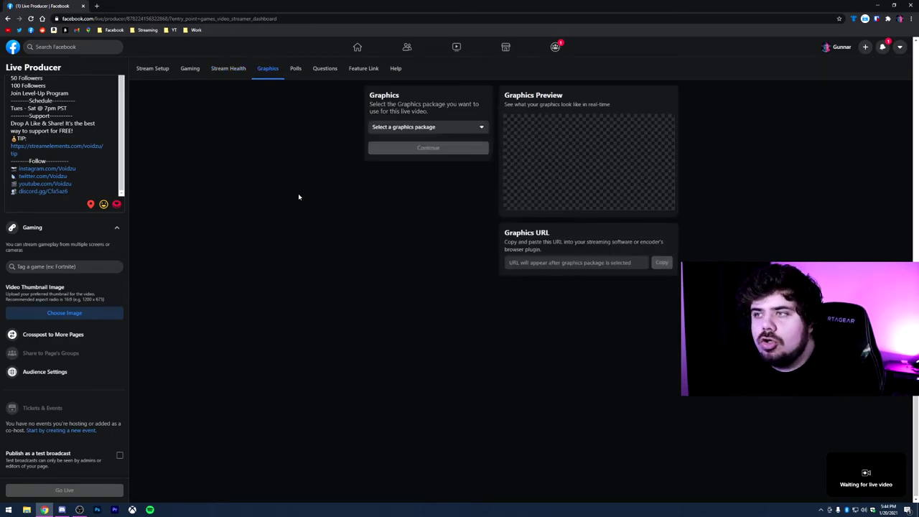
pyautogui.click(460, 127)
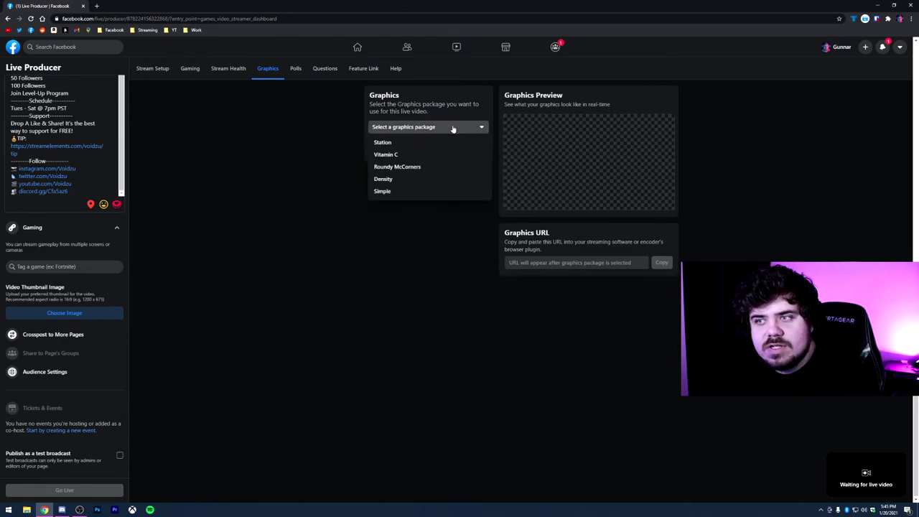
pyautogui.click(386, 142)
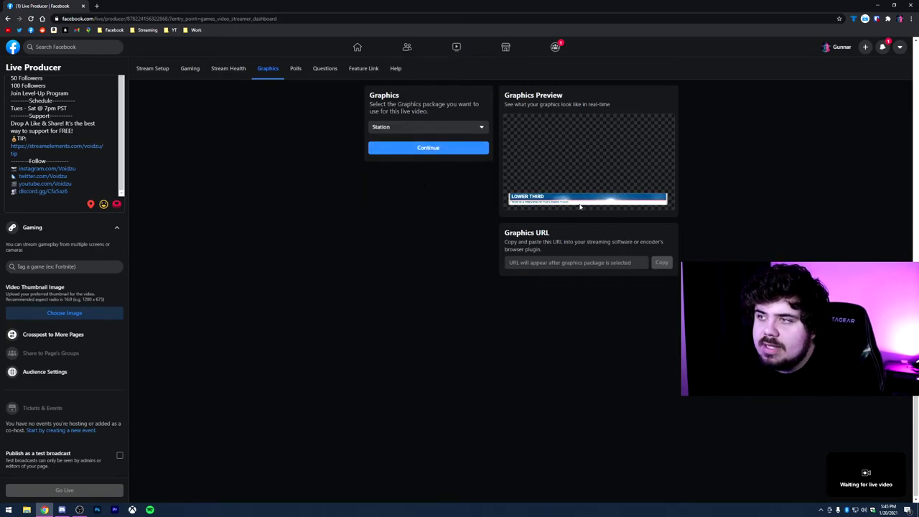
pyautogui.click(413, 133)
pyautogui.click(403, 158)
pyautogui.click(405, 132)
pyautogui.click(398, 167)
pyautogui.click(396, 130)
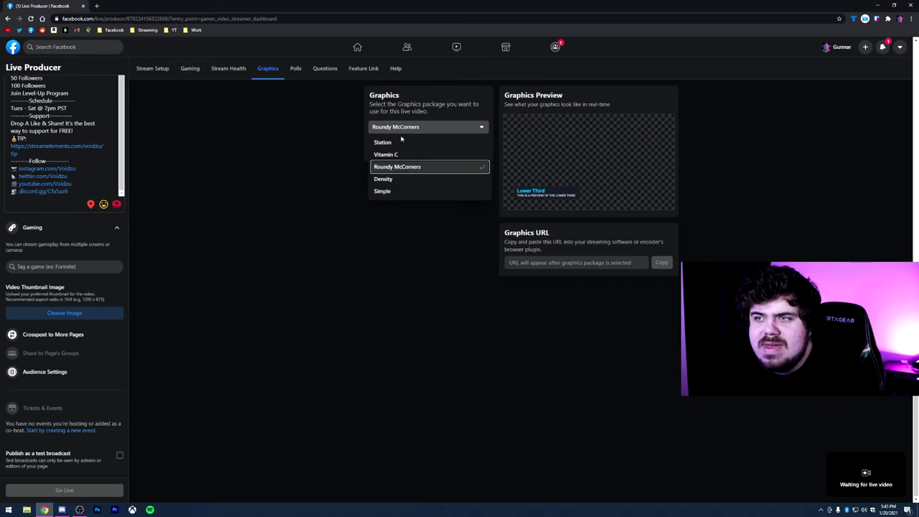
pyautogui.click(392, 180)
pyautogui.click(406, 128)
pyautogui.click(391, 191)
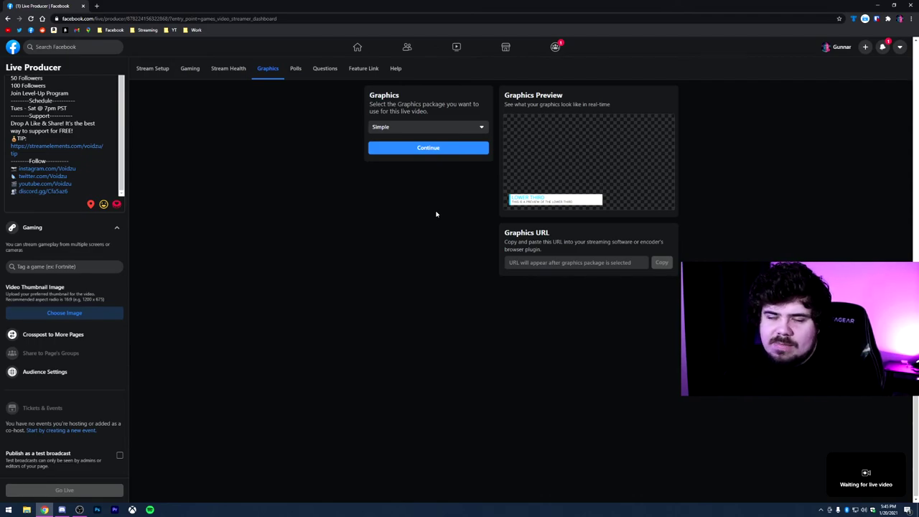
# Pass Polls to reach Questions, start then cancel a new question, and move on to Feature Link
pyautogui.click(295, 68)
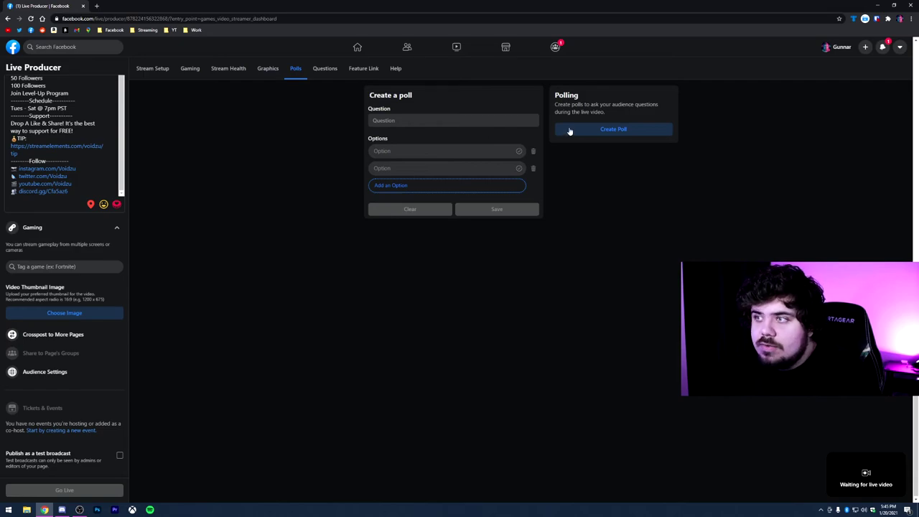
pyautogui.click(324, 68)
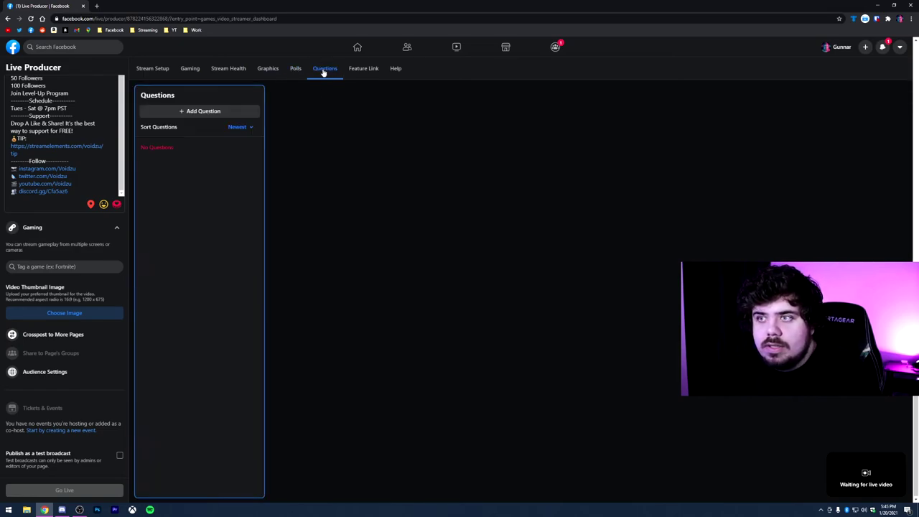
pyautogui.click(205, 112)
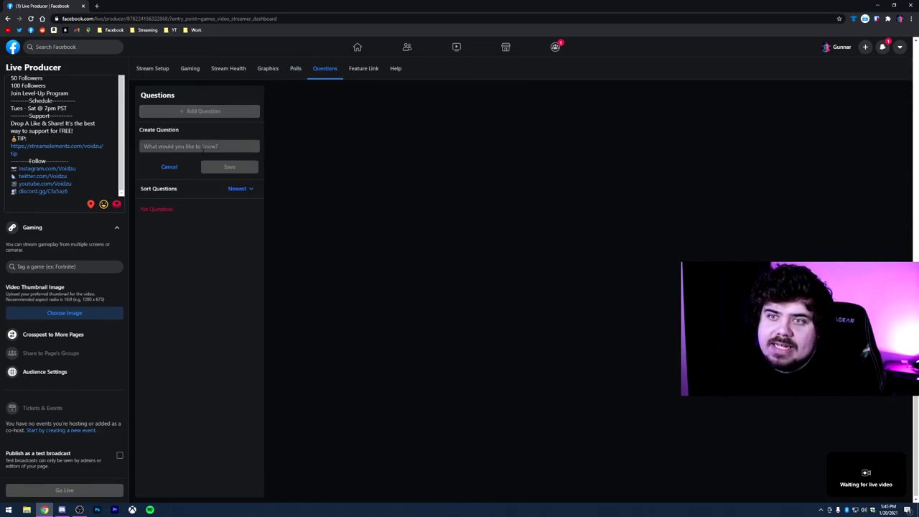
pyautogui.click(202, 147)
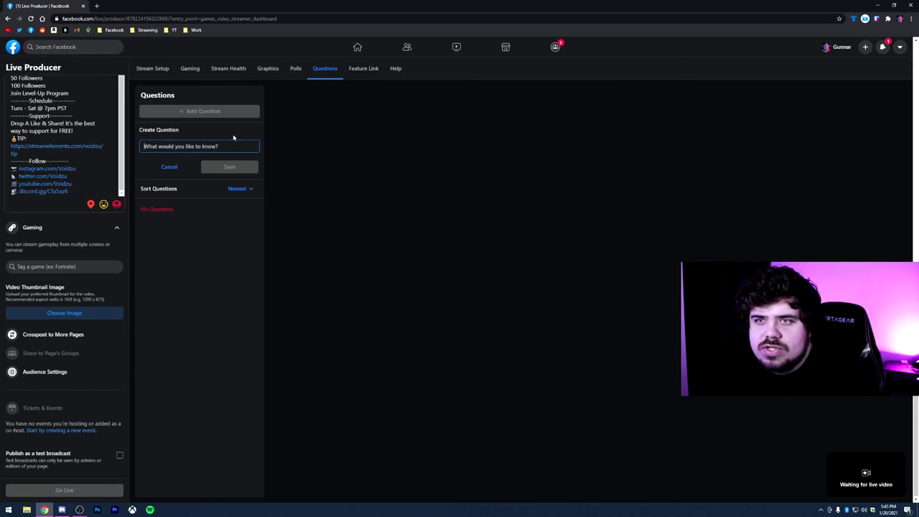
pyautogui.click(169, 167)
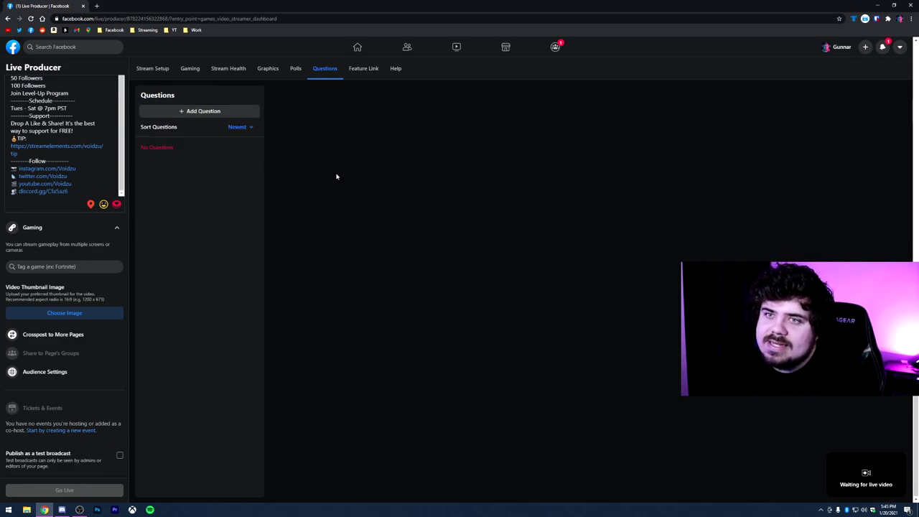
pyautogui.click(352, 79)
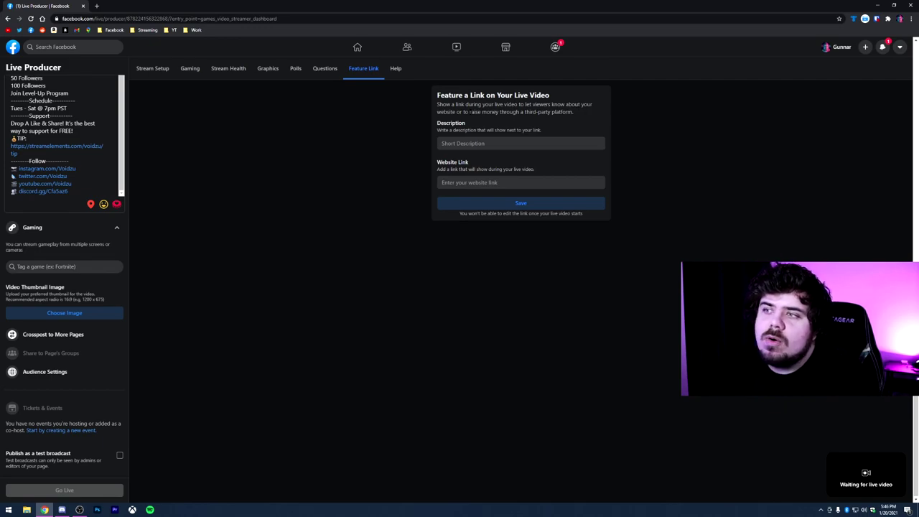
# Review the Feature Link explanation and its Description and Website Link fields, leaving them empty, then open Help
pyautogui.moveTo(580, 116); pyautogui.dragTo(434, 104)
pyautogui.click(479, 143)
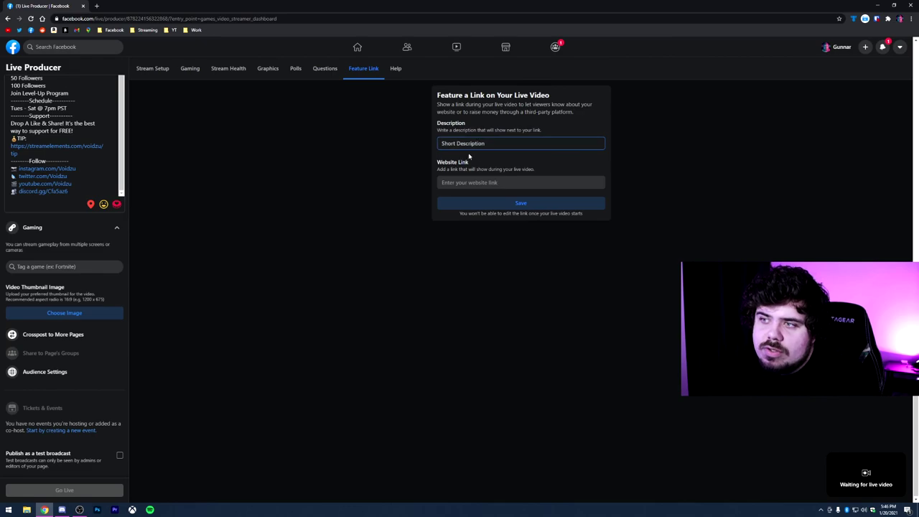
pyautogui.click(492, 183)
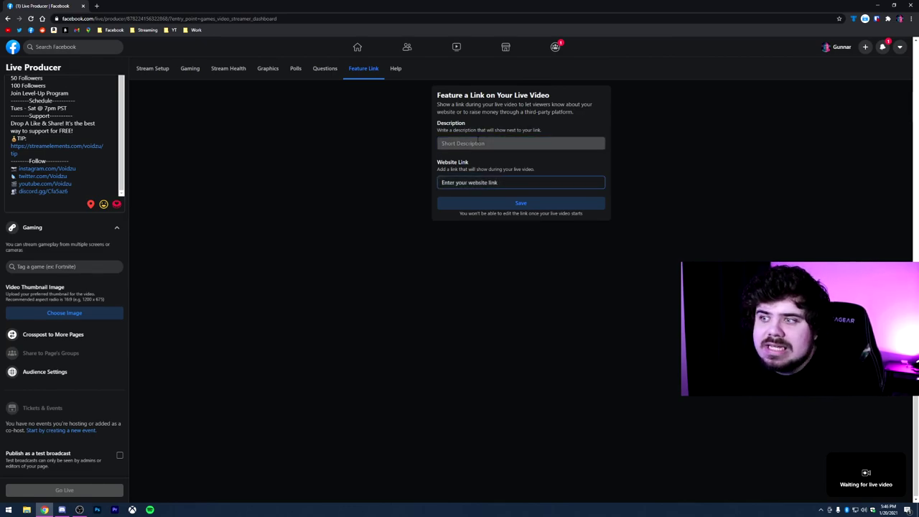
pyautogui.click(403, 141)
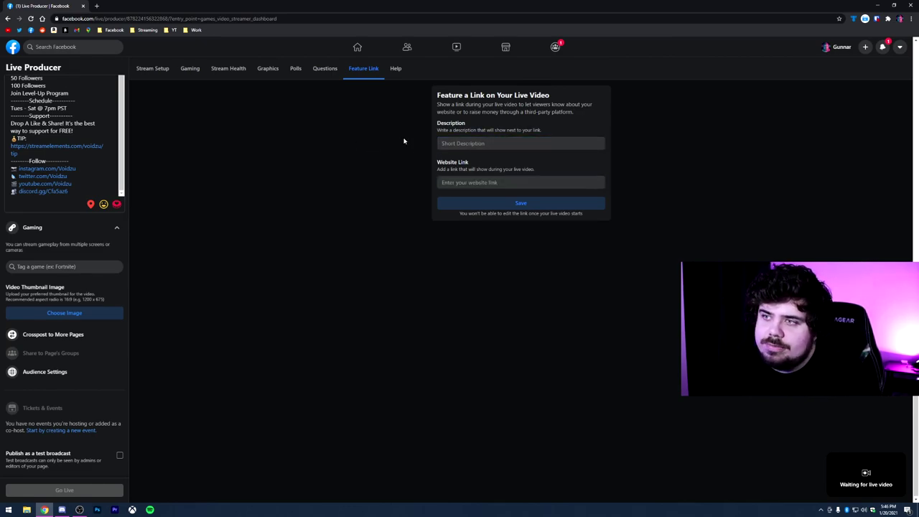
pyautogui.click(396, 68)
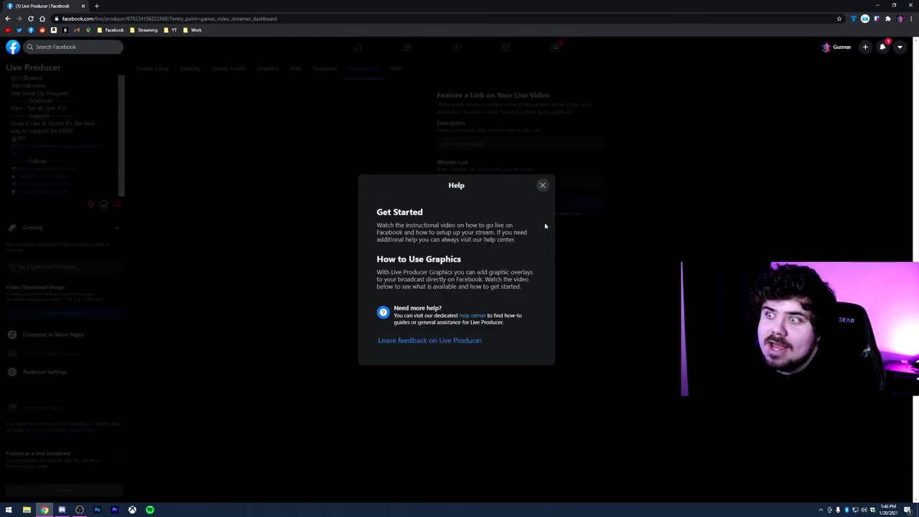
# Close the Help window and return to the Gaming dashboard
pyautogui.click(543, 186)
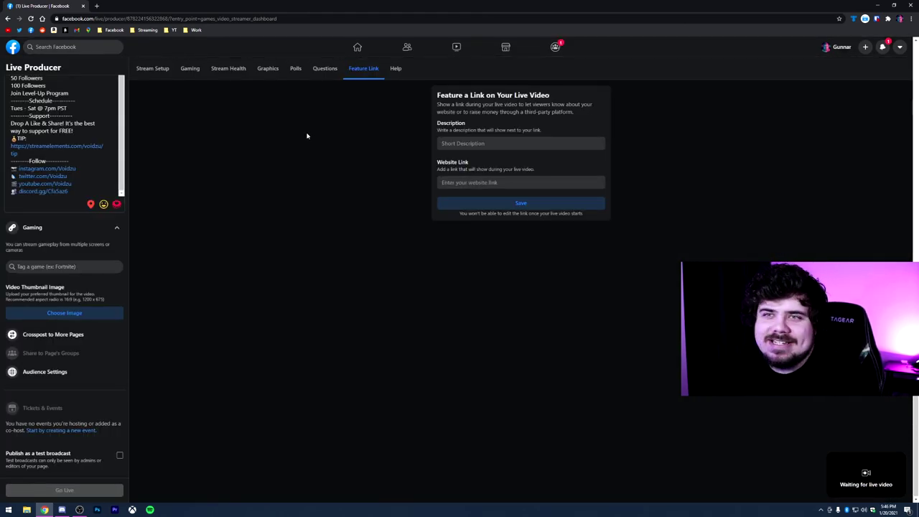
pyautogui.click(190, 68)
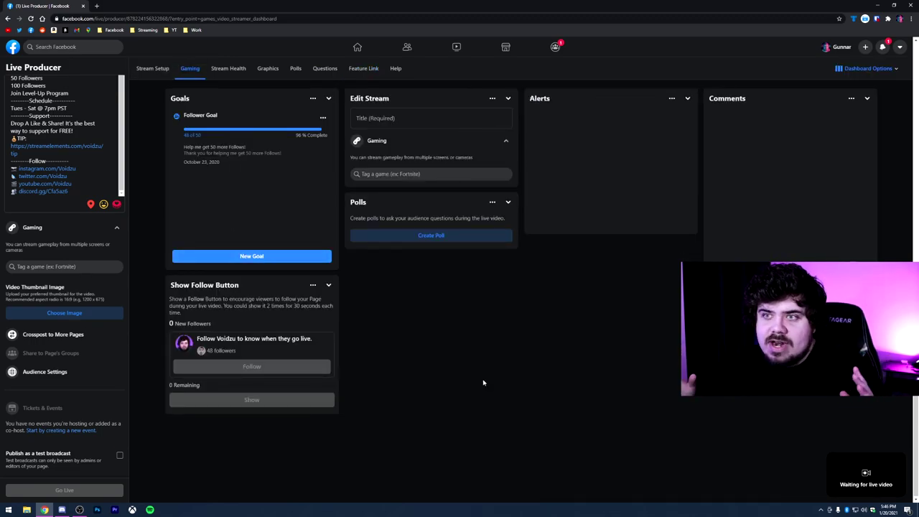